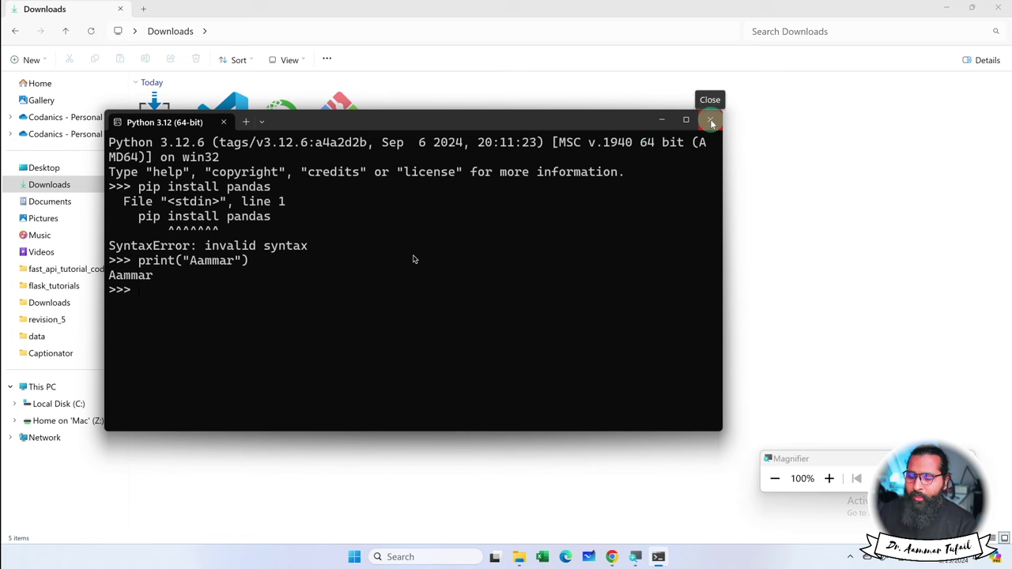
- Close the Python 3.12 shell and open a Command Prompt window
click(710, 120)
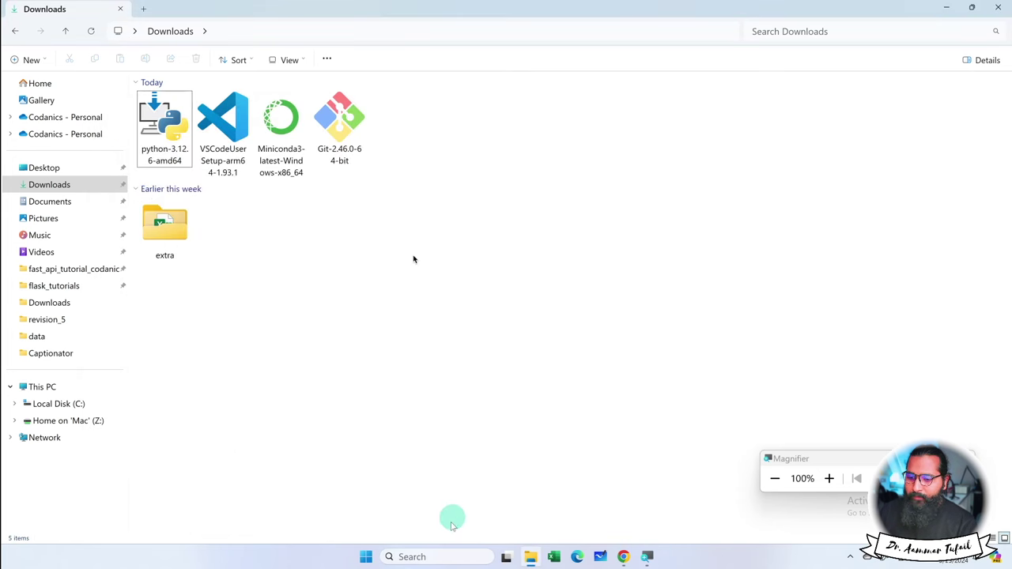
click(427, 556)
text(cmd)
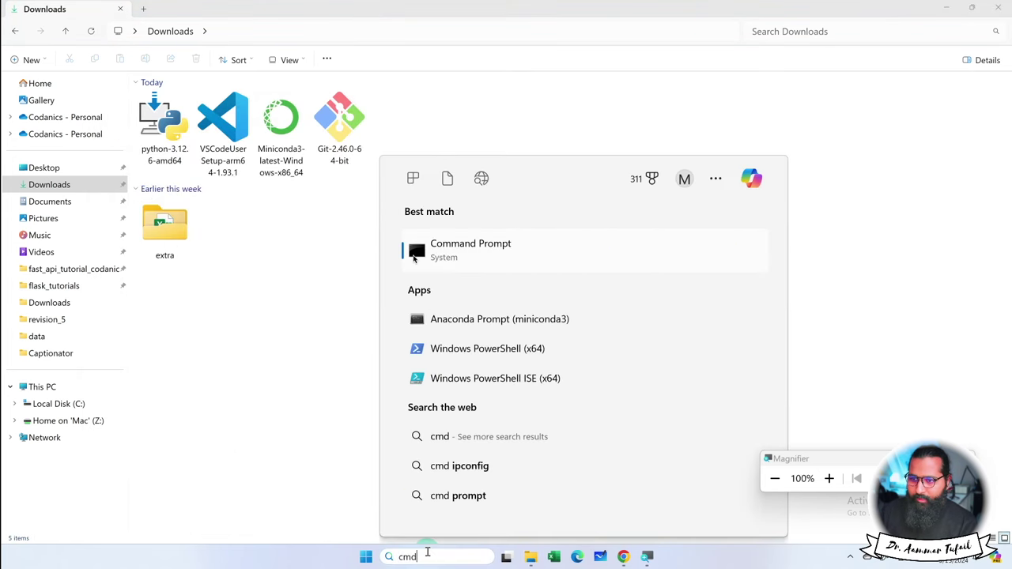
key(Return)
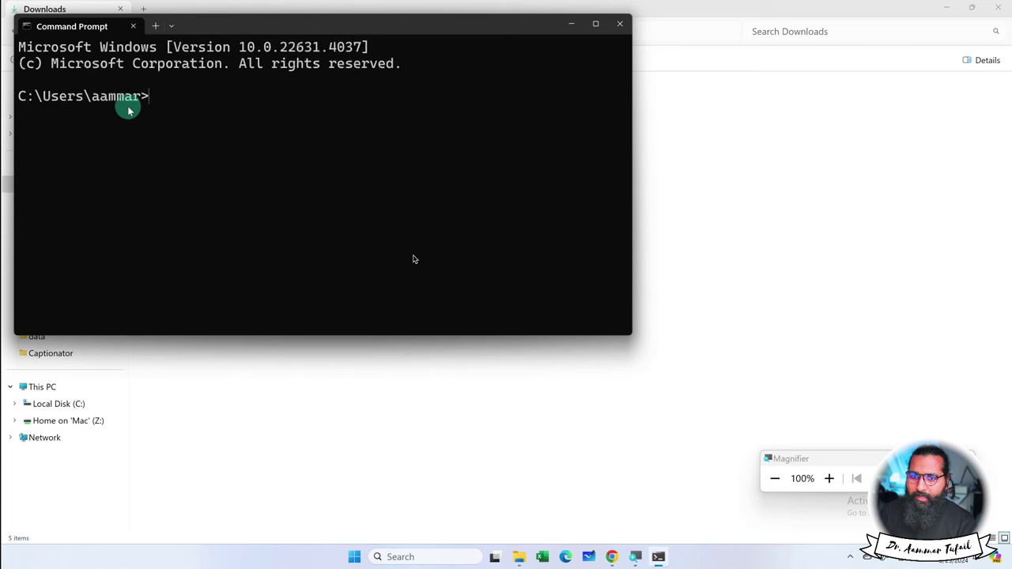
- Check the installed Python version with python --version, and close the Command Prompt
key(ctrl+plus)
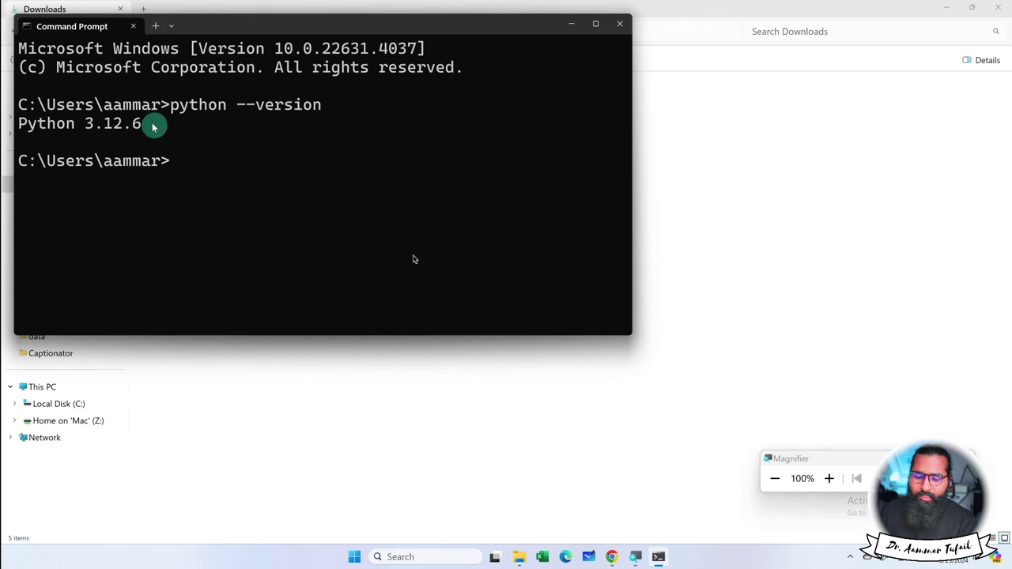
drag(154, 126, 32, 128)
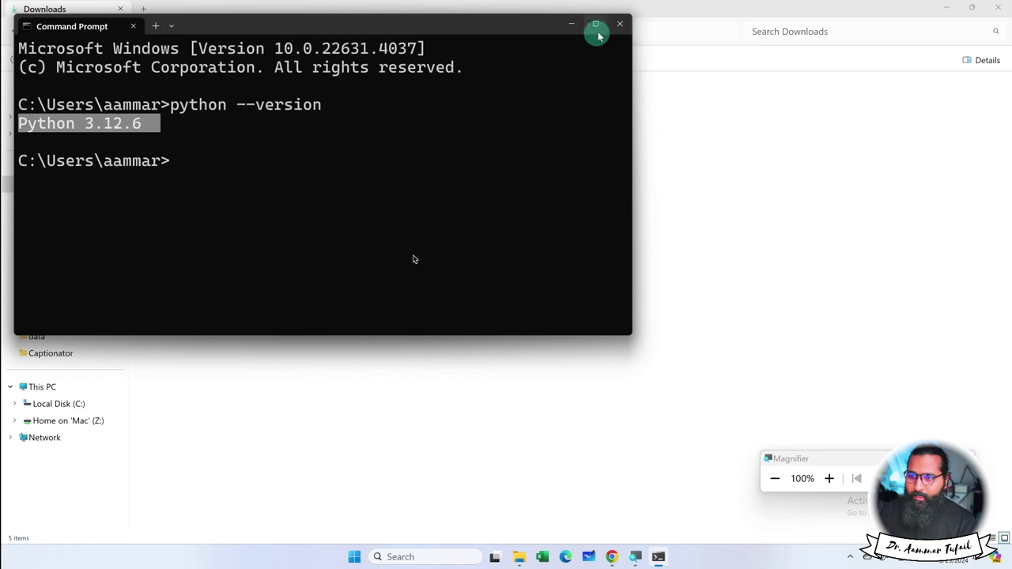
click(620, 23)
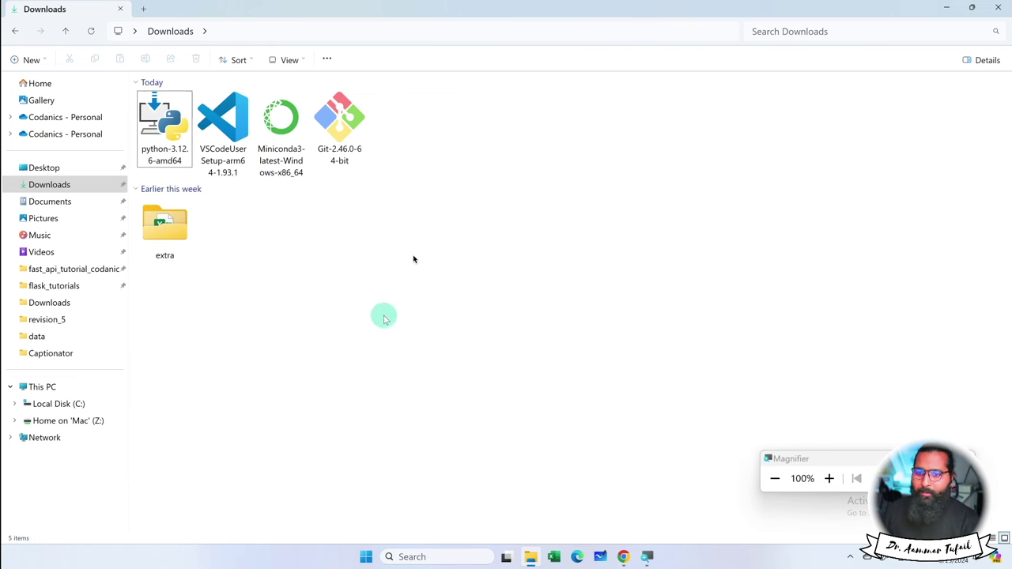
- Run the VSCodeUserSetup-arm64-1.93.1 installer, accept its license agreement, and keep the default destination and Start Menu folder
double_click(223, 124)
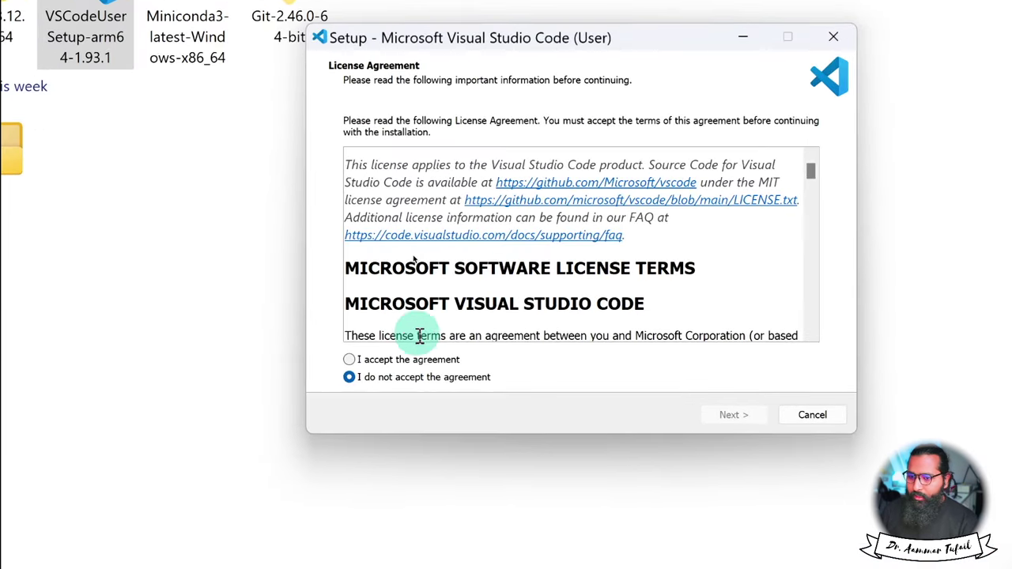
click(350, 359)
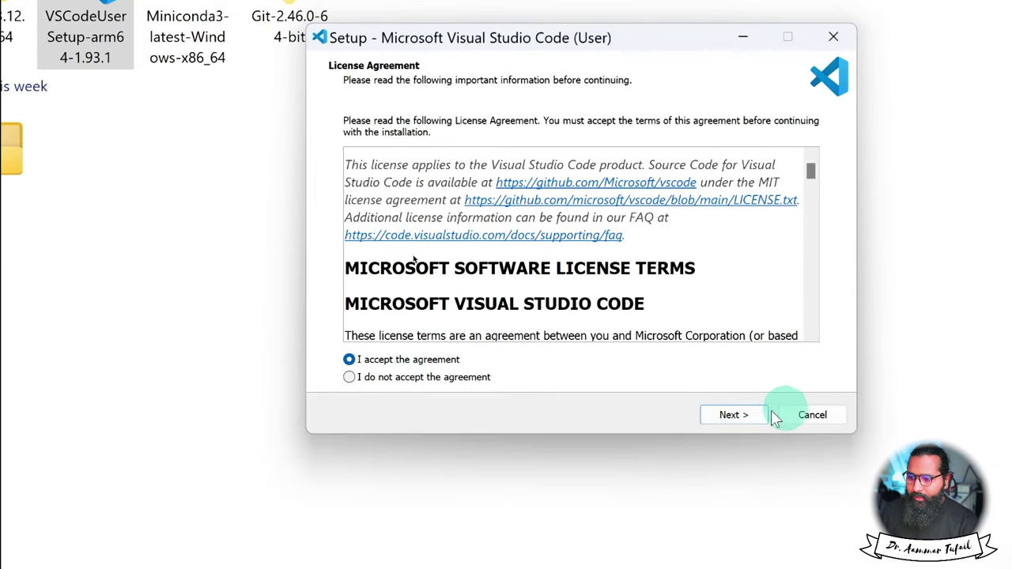
click(735, 424)
click(735, 424)
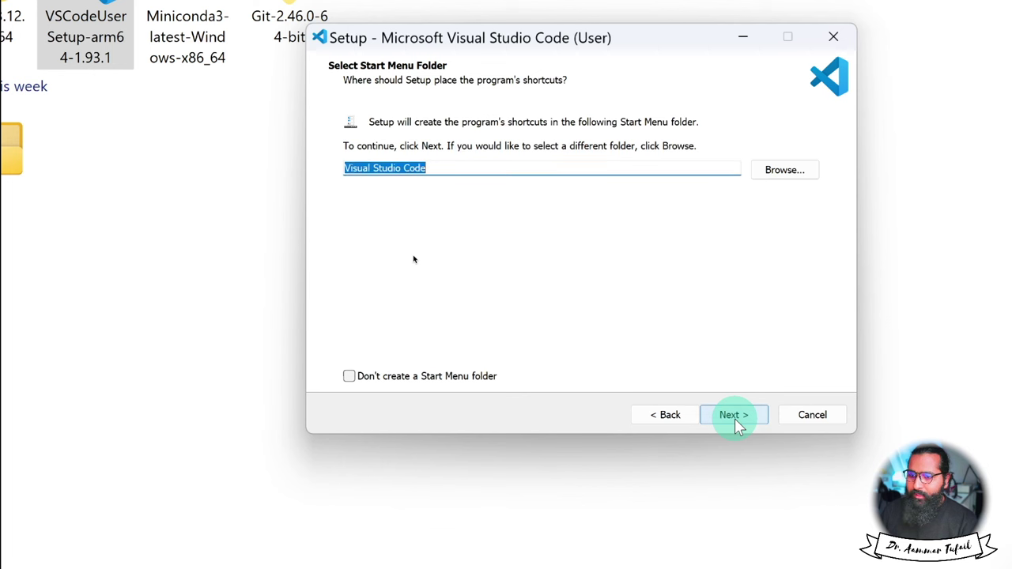
click(735, 424)
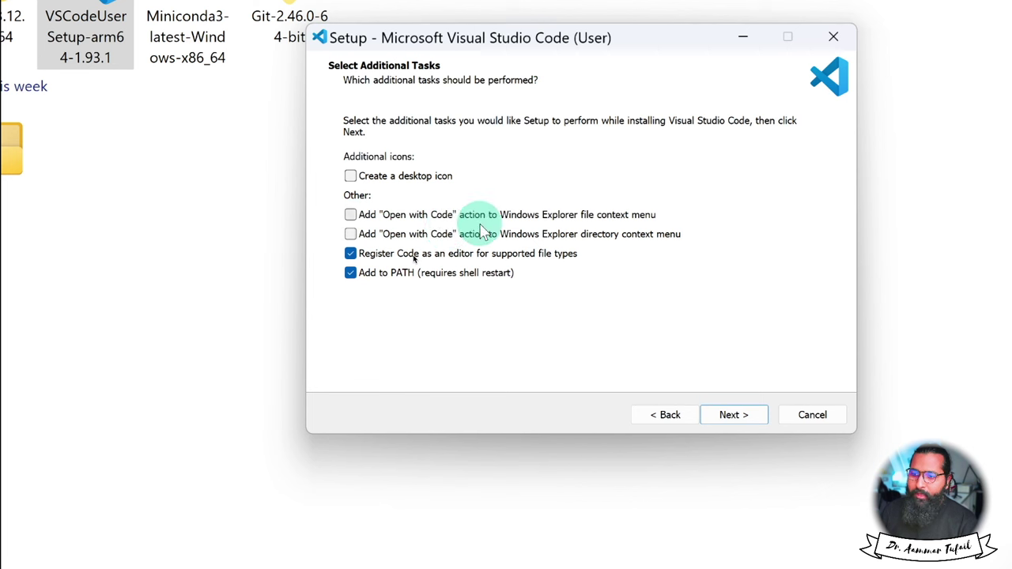
- Add a desktop icon and both "Open with Code" context menu actions as additional setup tasks, keeping editor registration and PATH enabled
click(351, 216)
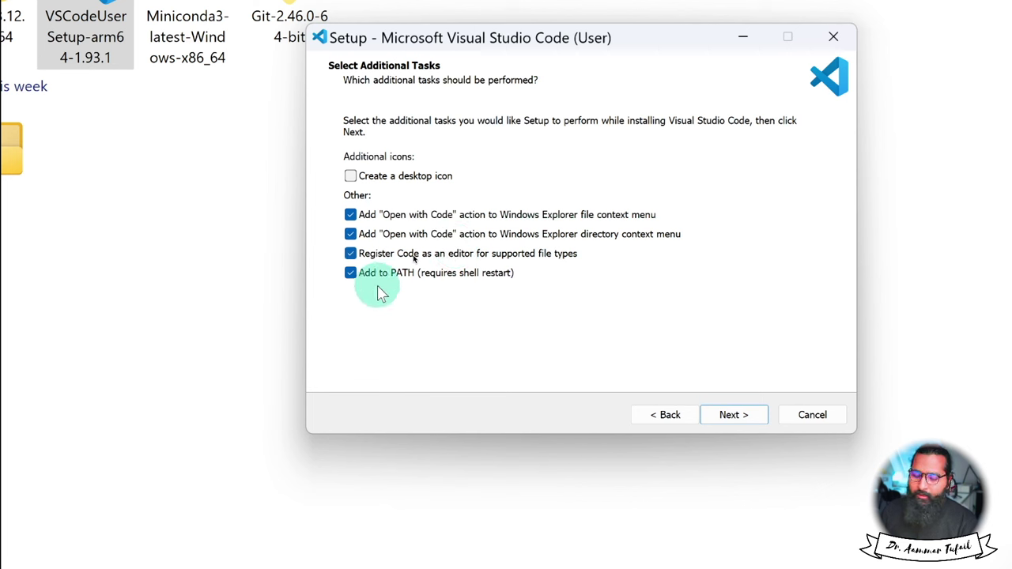
click(349, 177)
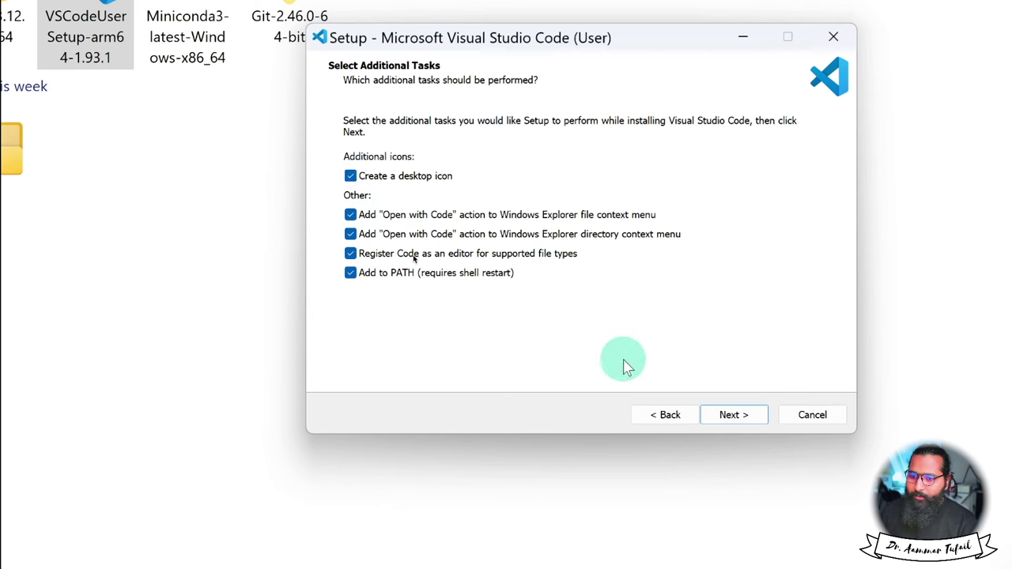
click(734, 416)
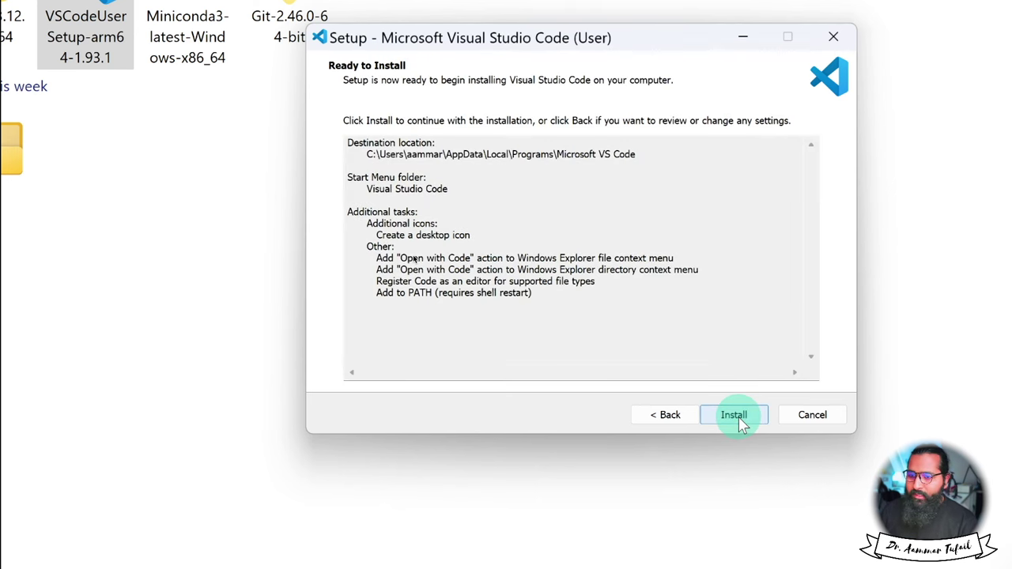
- Install Visual Studio Code with the chosen tasks and finish the setup wizard with Launch Visual Studio Code enabled
click(738, 417)
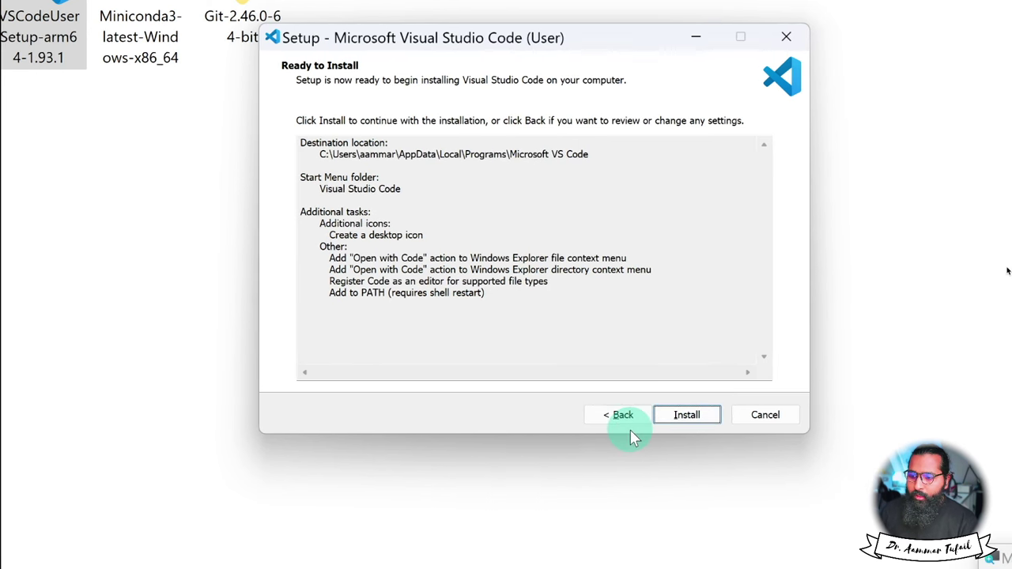
click(684, 414)
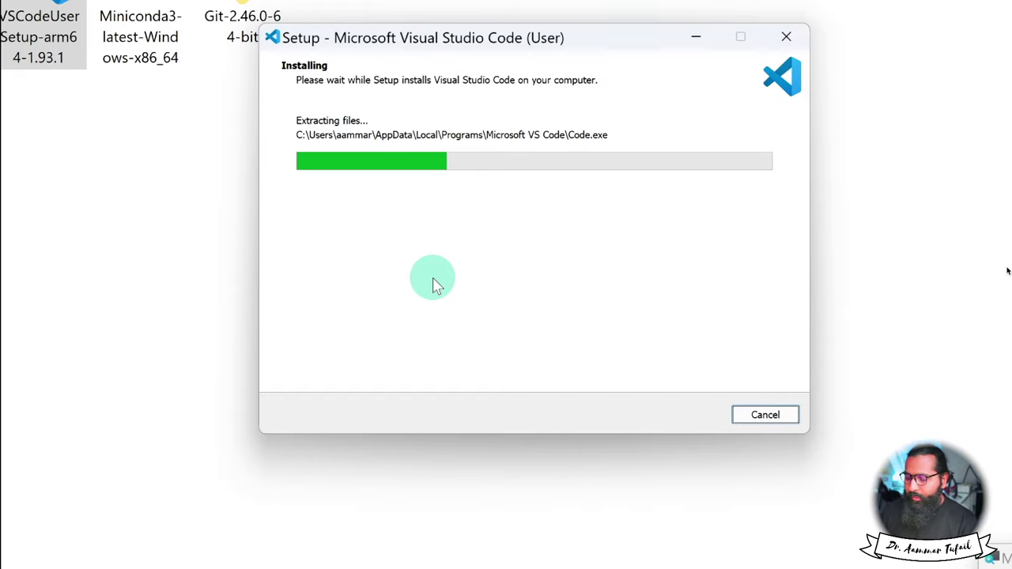
key(super+minus)
key(super+minus)
key(super+minus)
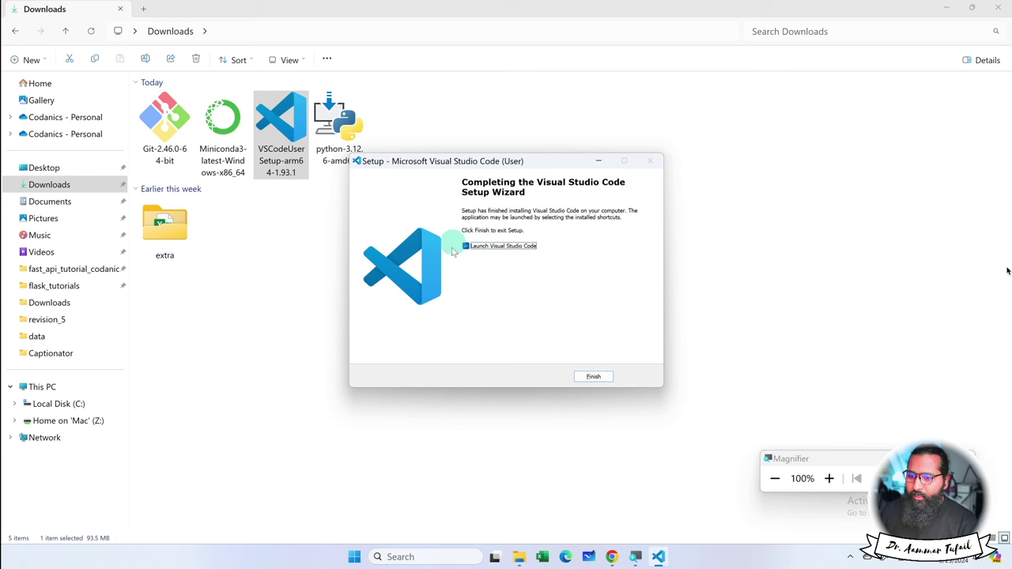
click(591, 377)
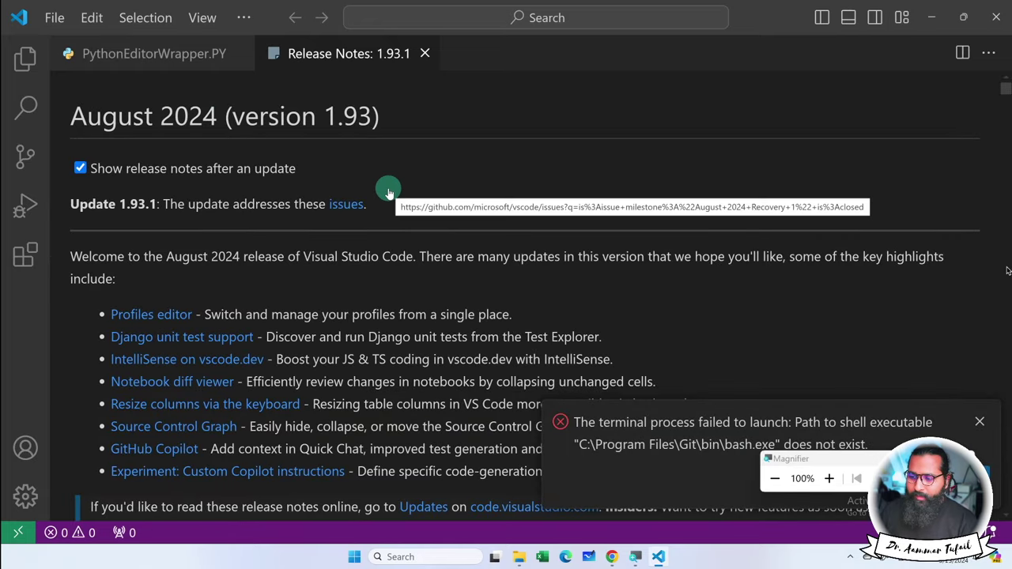
- Dismiss the terminal error notification and close the Release Notes and PythonEditorWrapper.PY files
click(979, 421)
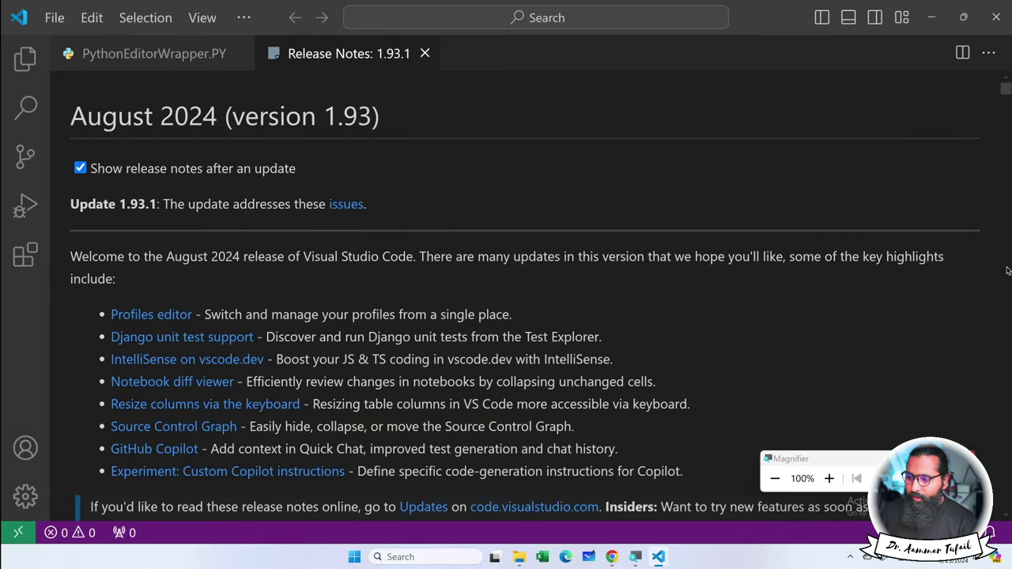
click(425, 53)
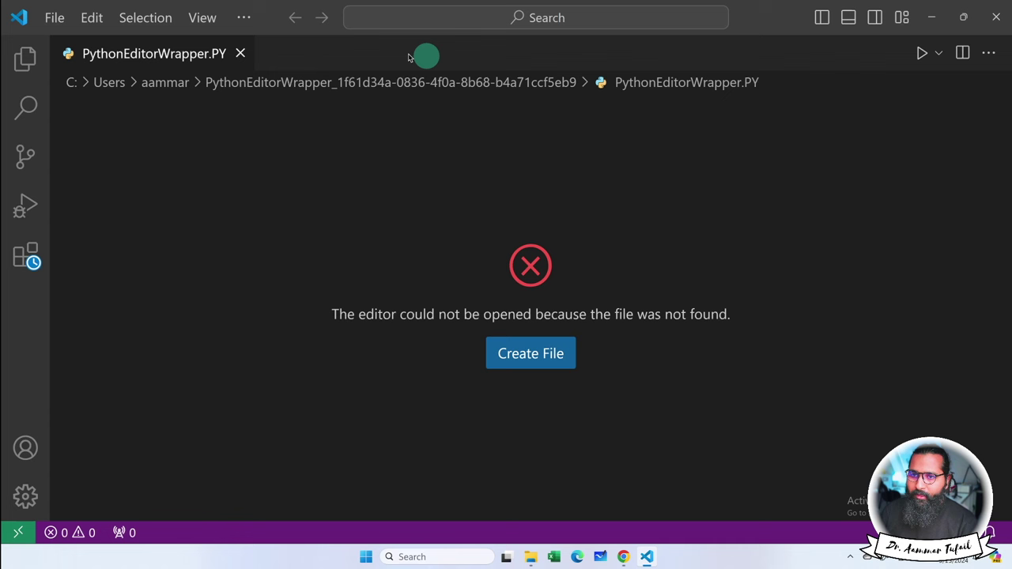
click(244, 54)
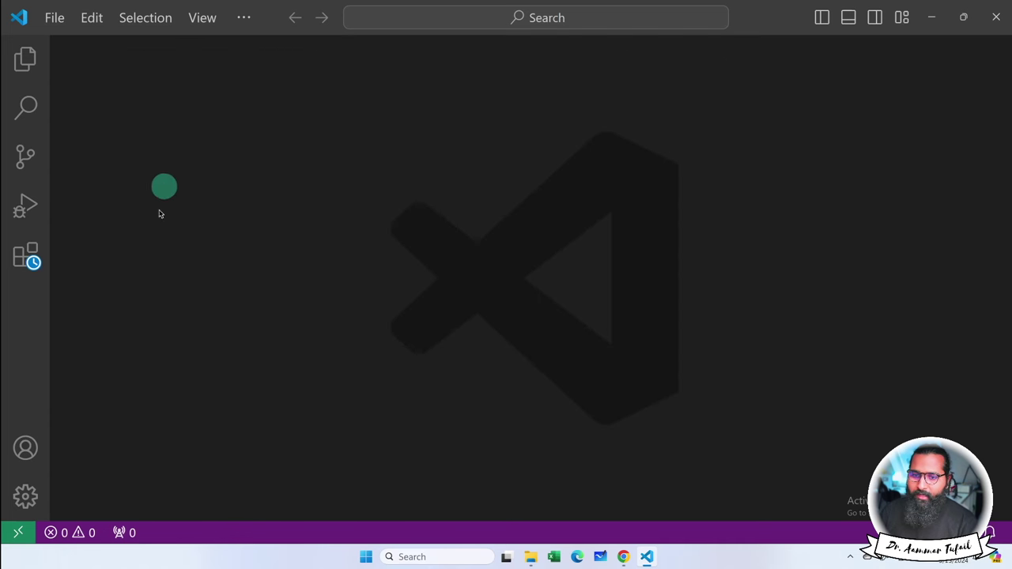
- Look through the installed extensions and the editor's Edit, View and Help commands
click(25, 257)
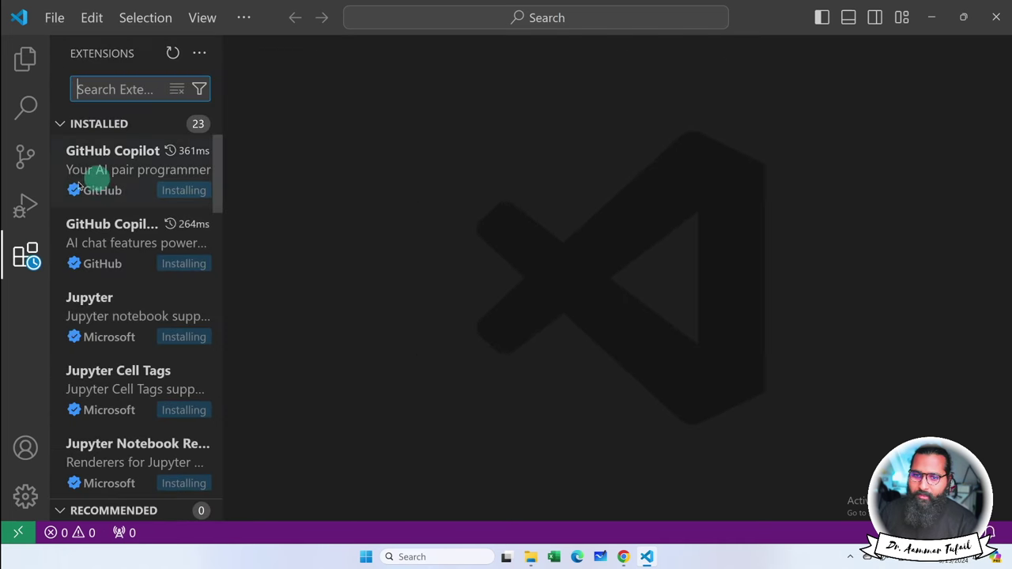
click(26, 253)
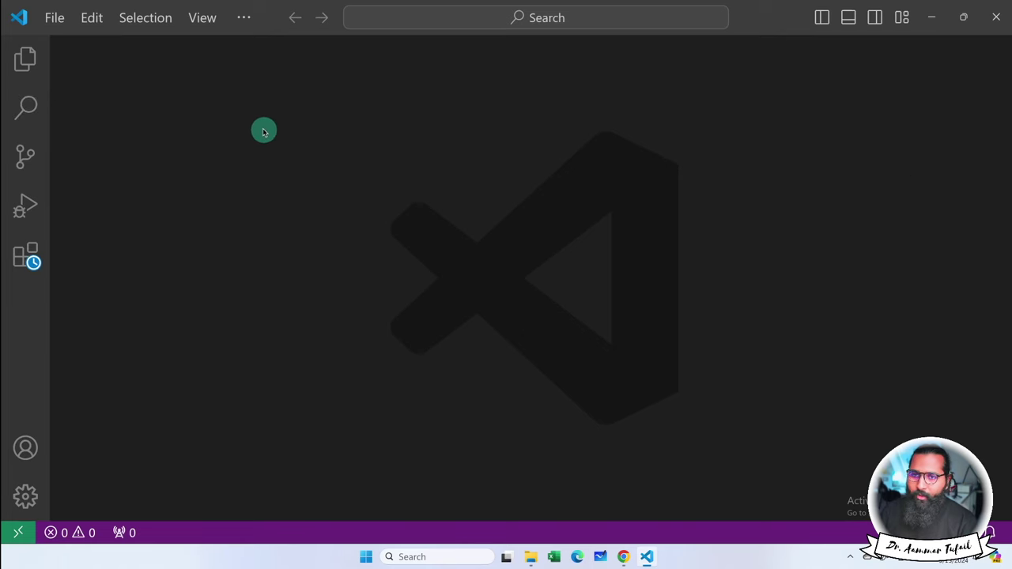
click(85, 17)
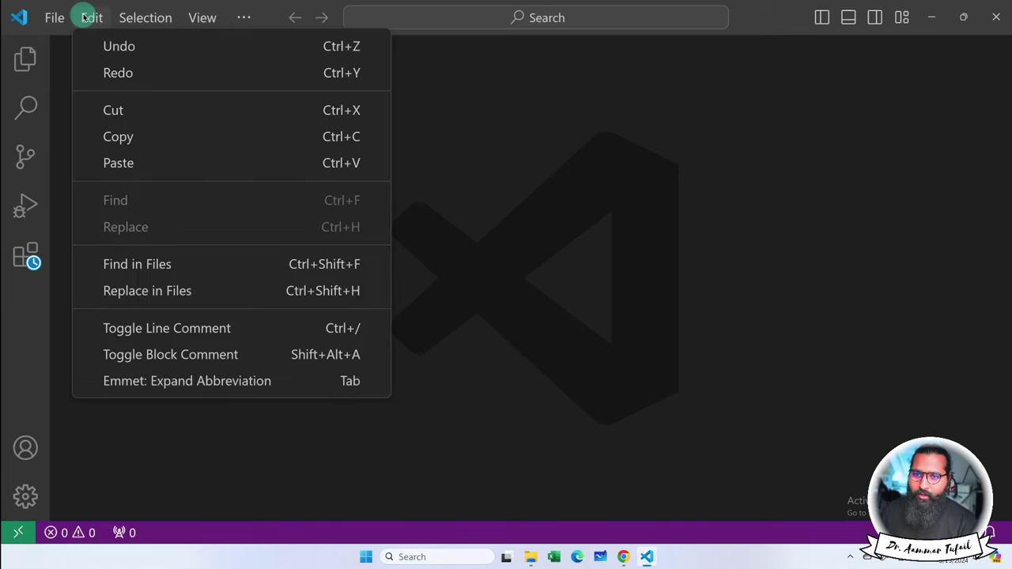
mouse_move(207, 17)
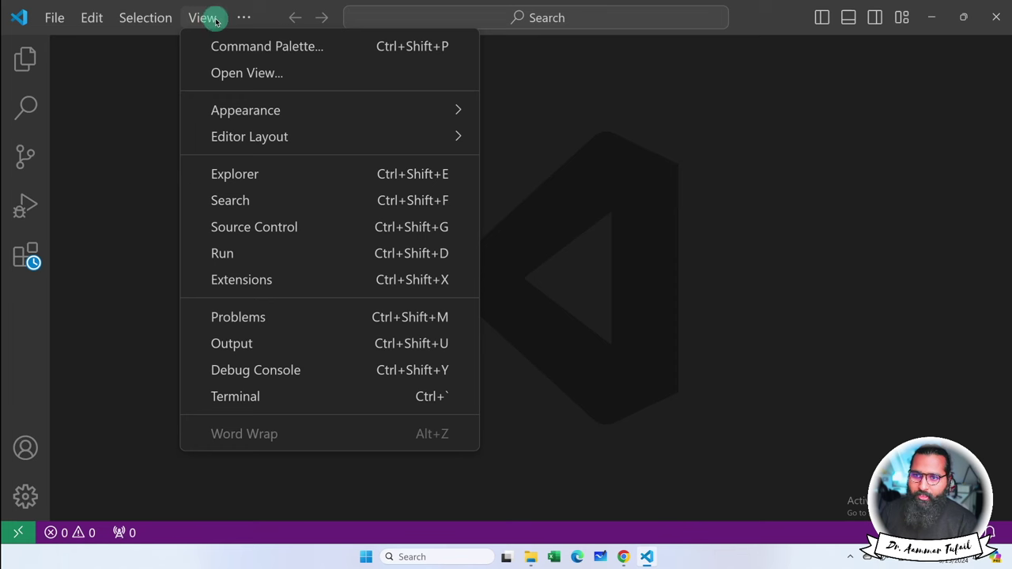
mouse_move(242, 18)
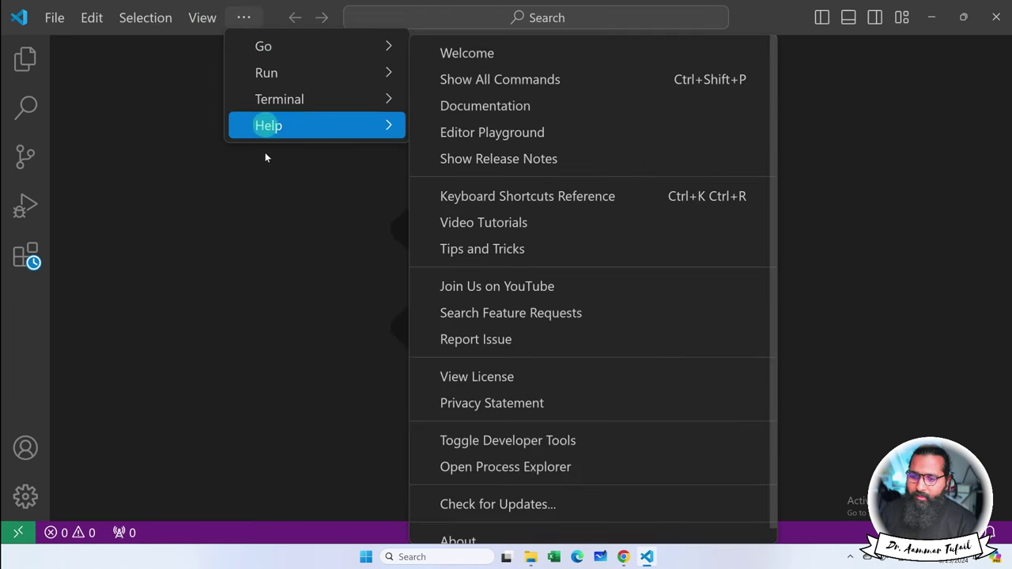
- Look over the management and theme options, and check Visual Studio Code for updates
click(27, 495)
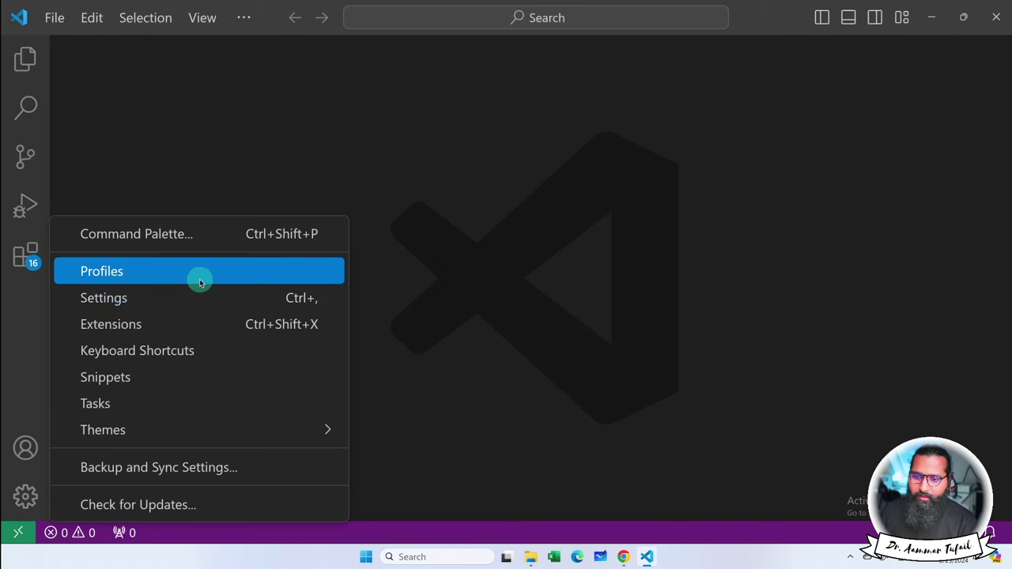
mouse_move(219, 429)
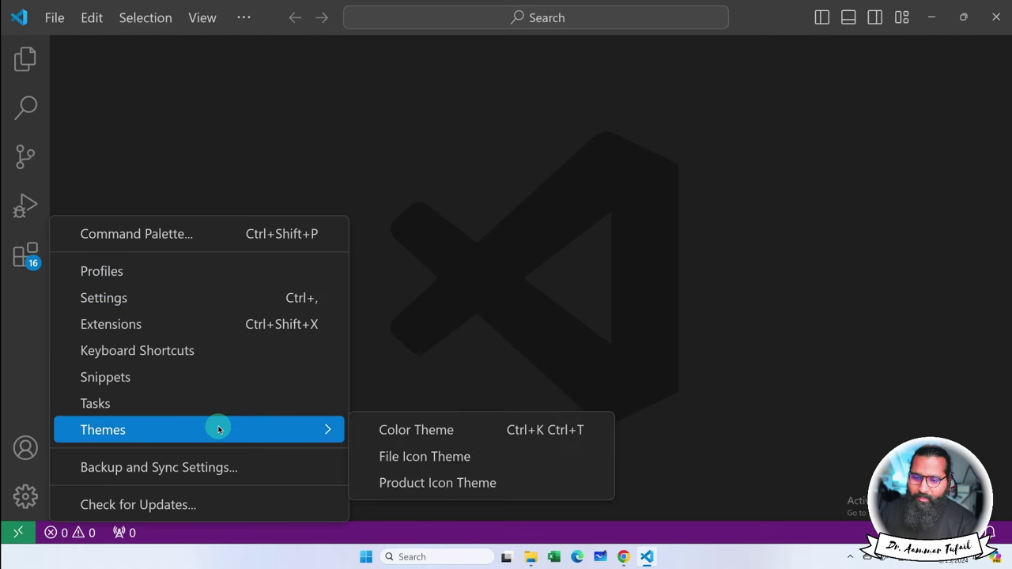
click(190, 503)
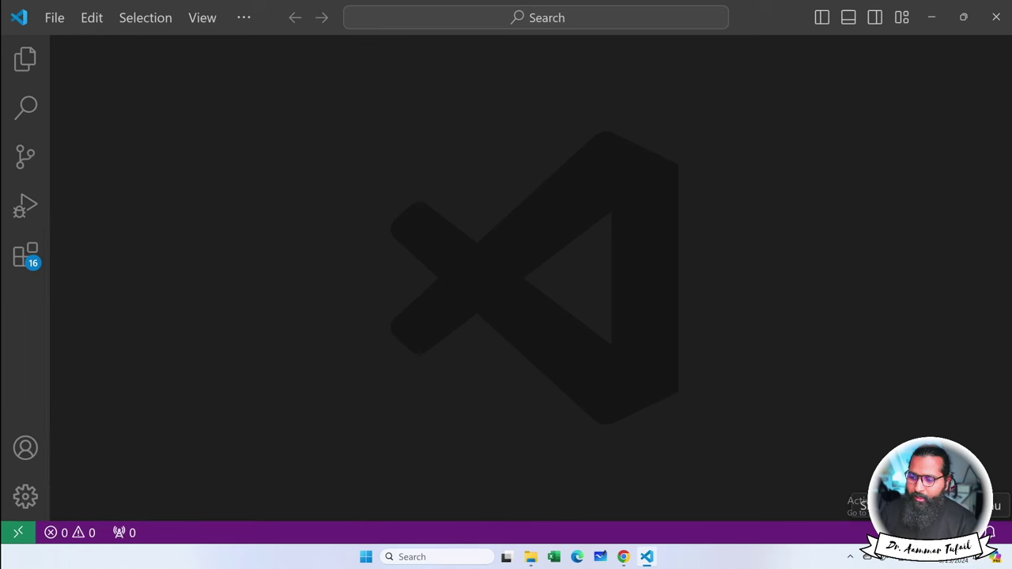
- View the installed extensions once more and close Visual Studio Code
click(33, 249)
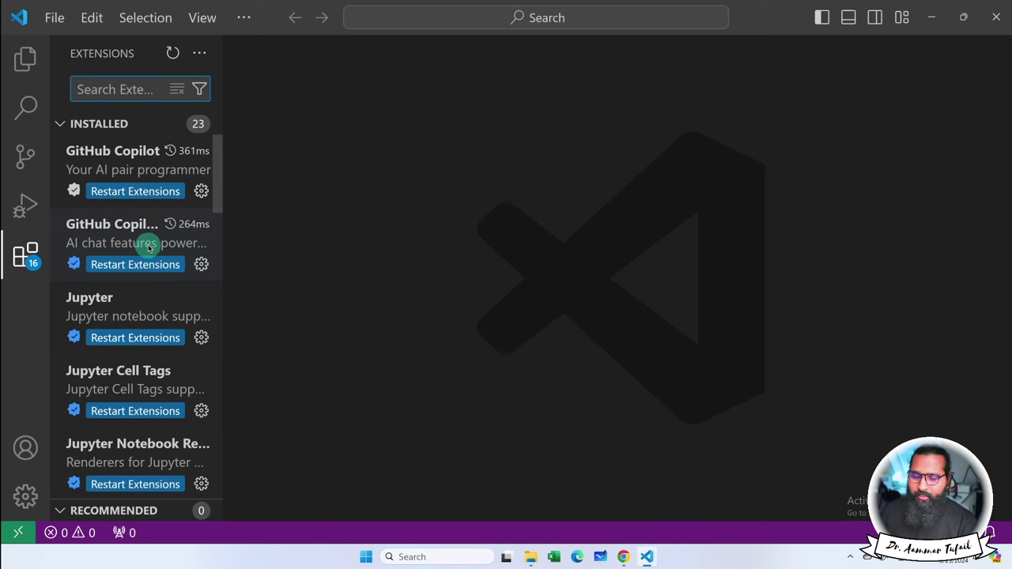
click(995, 17)
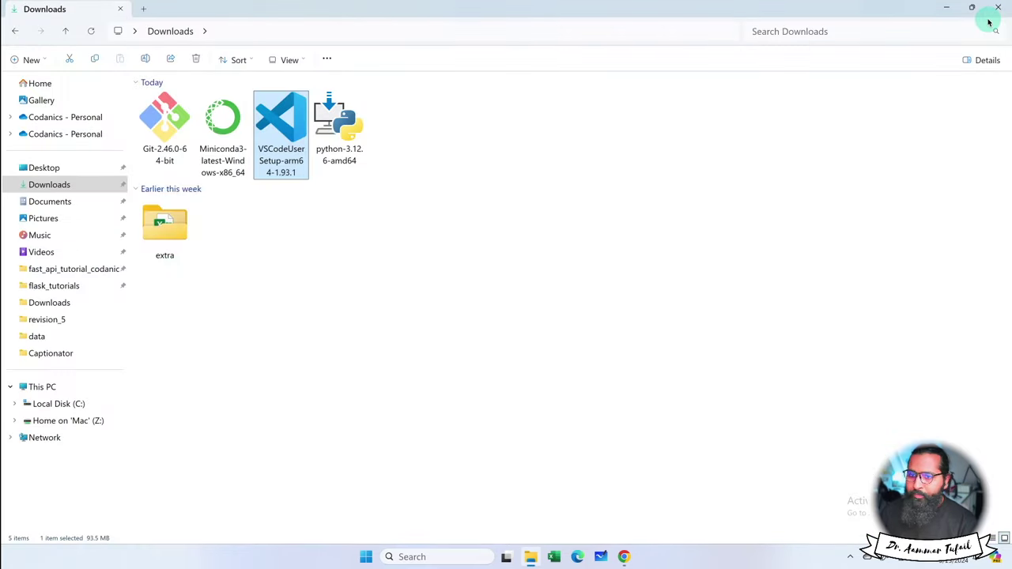
- Run the Miniconda3-latest-Windows-x86_64 installer from Downloads and proceed past its welcome page to the license agreement
click(354, 219)
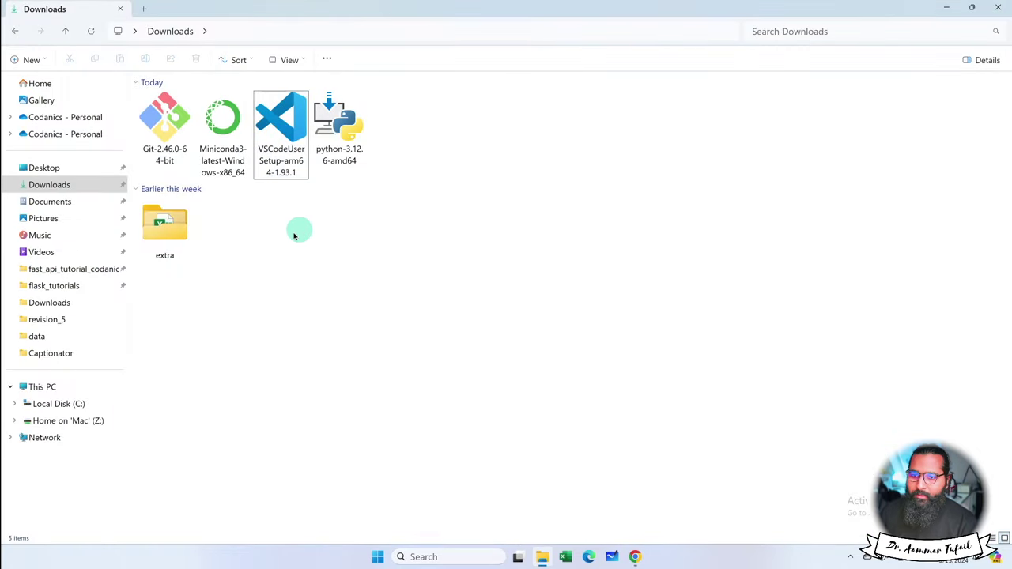
click(237, 143)
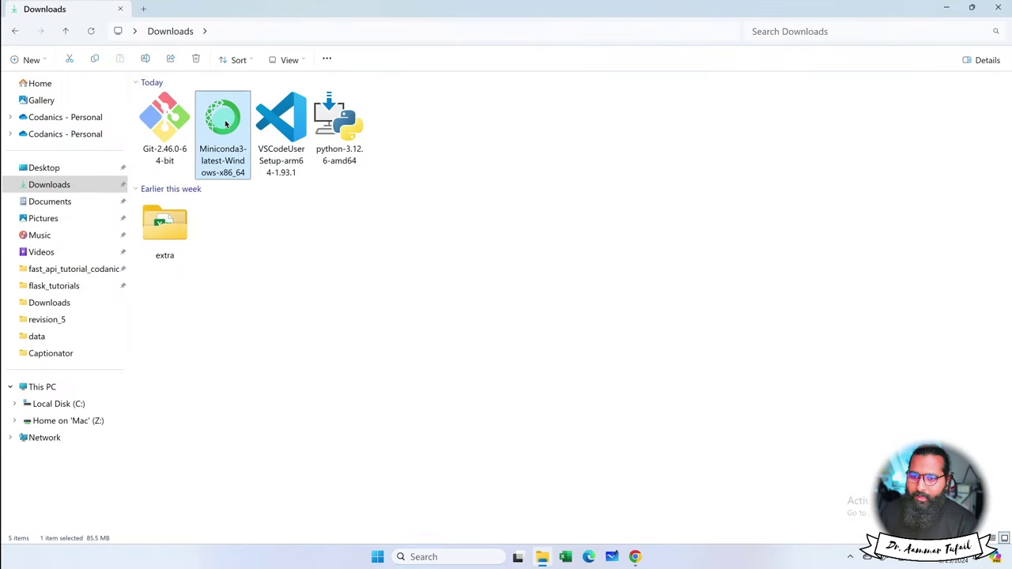
right_click(225, 123)
click(245, 156)
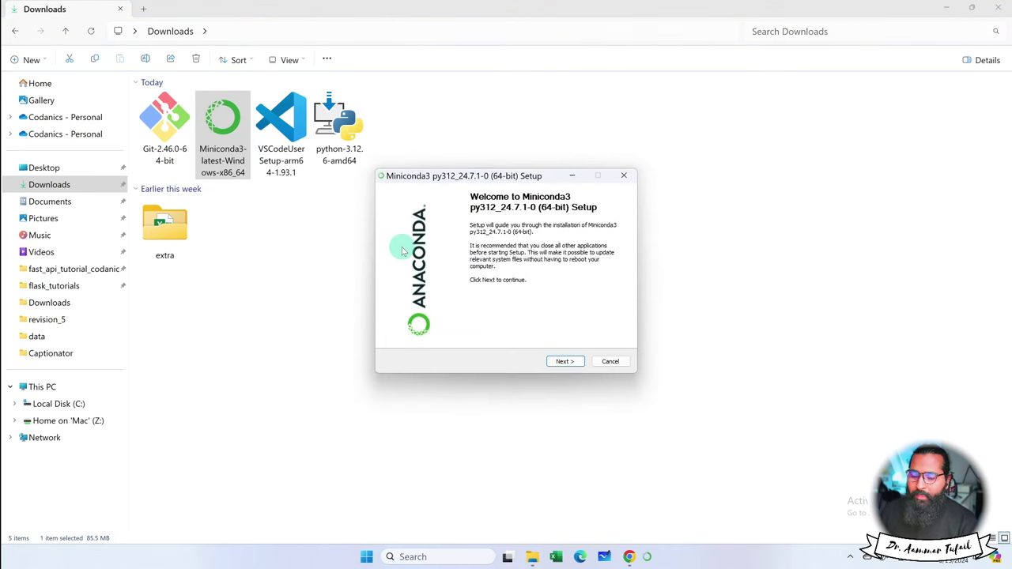
key(super+plus)
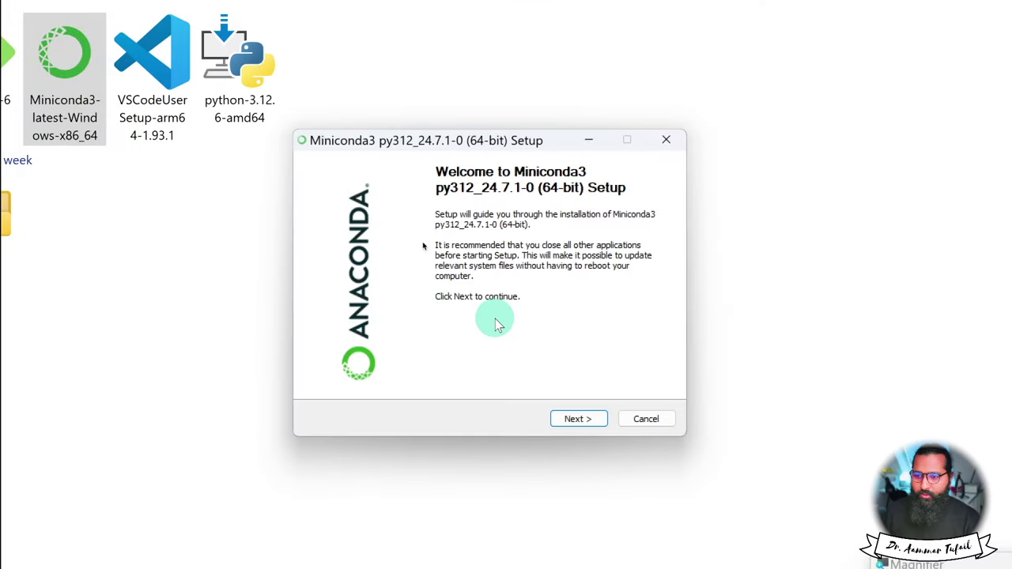
click(578, 418)
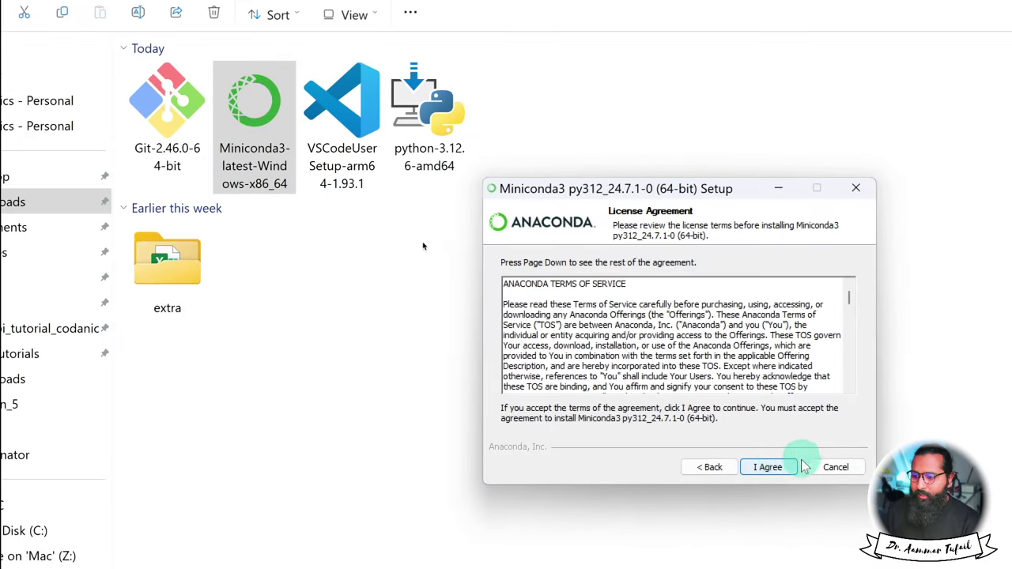
- Accept the Miniconda3 license and install it for Just Me in the default folder with only Create shortcuts enabled
click(778, 468)
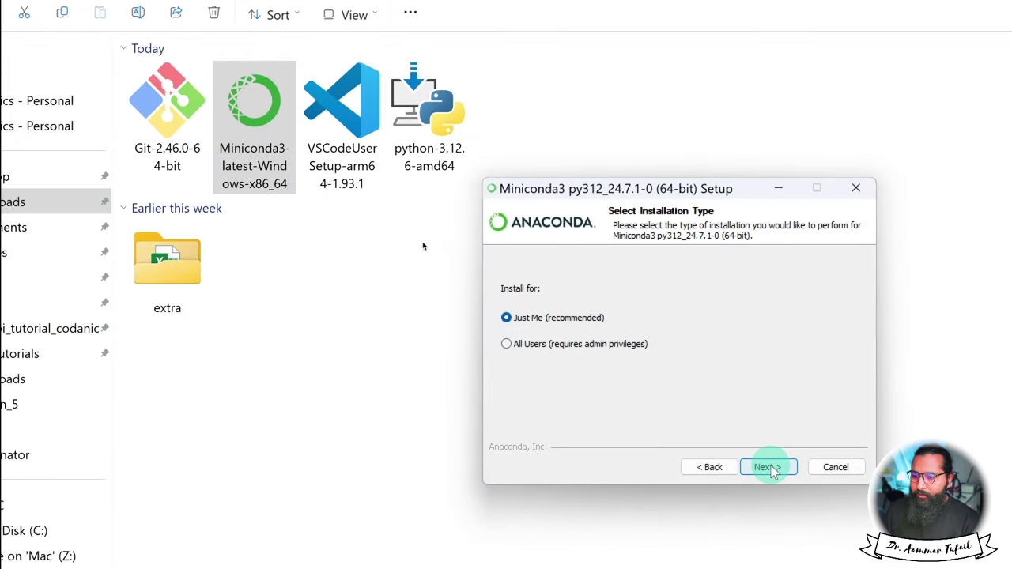
click(767, 467)
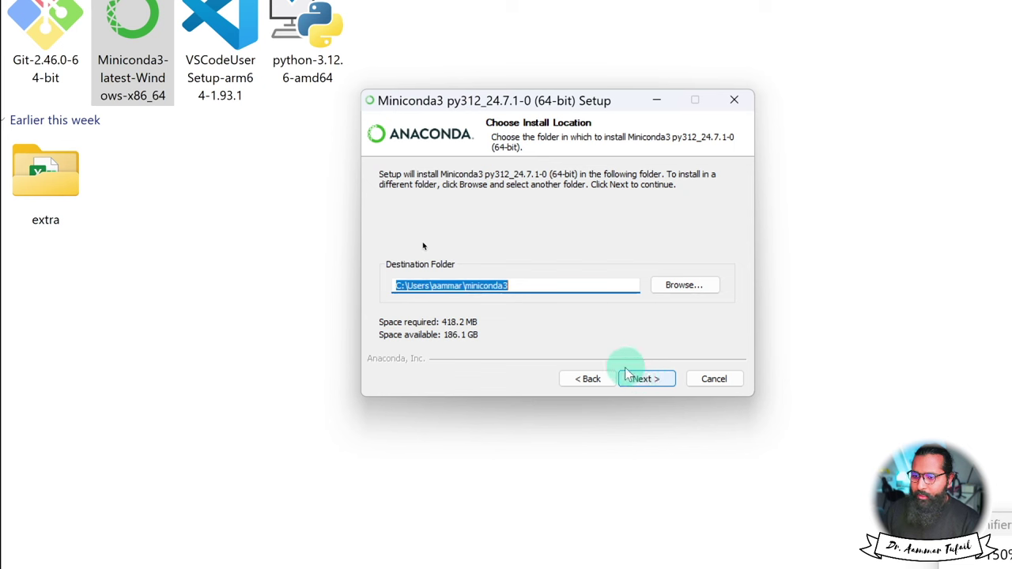
click(647, 379)
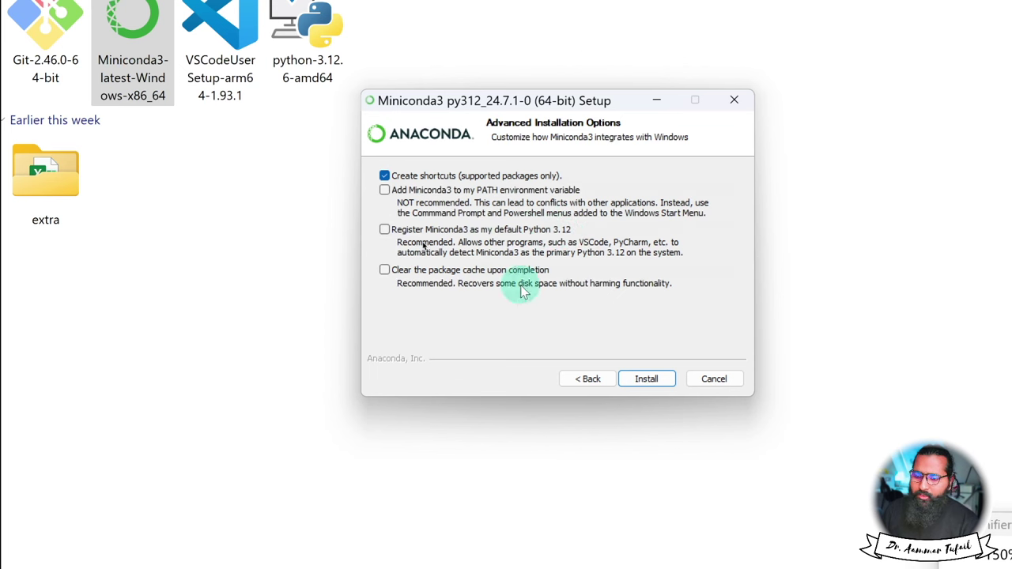
click(648, 377)
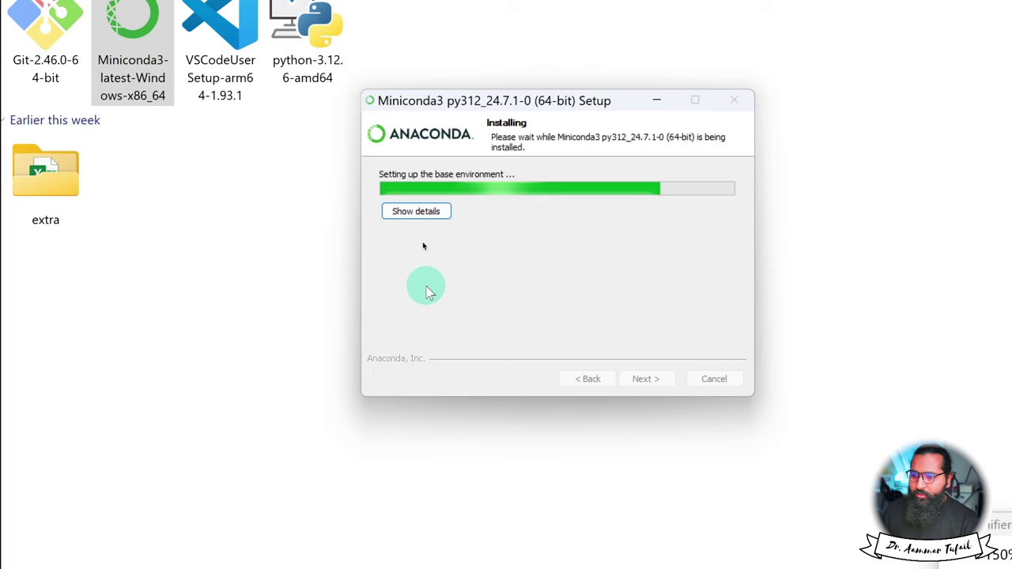
- Complete the Miniconda3 setup, keeping the Getting started with Conda and Welcome to Anaconda options enabled
key(super+minus)
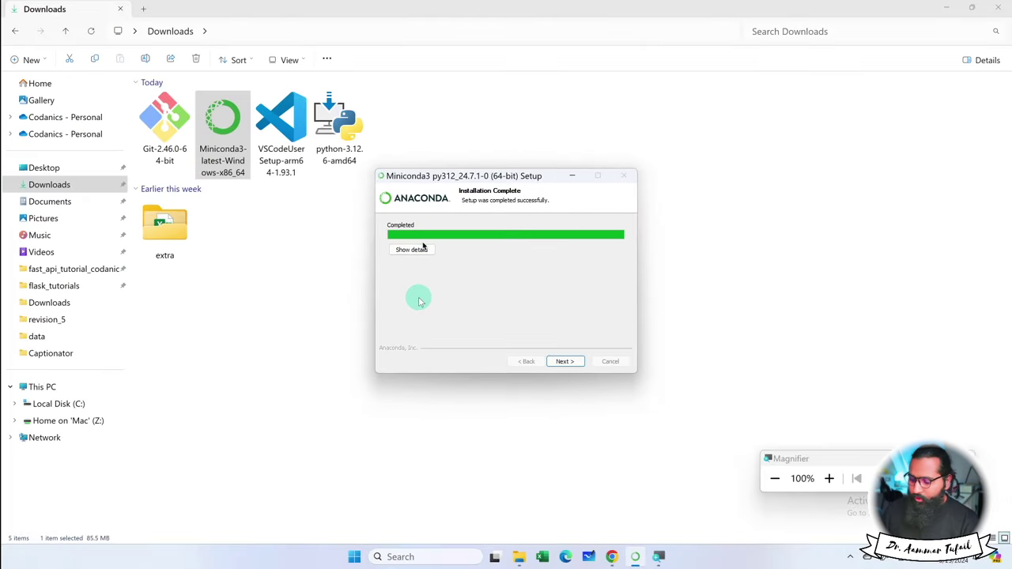
key(super+plus)
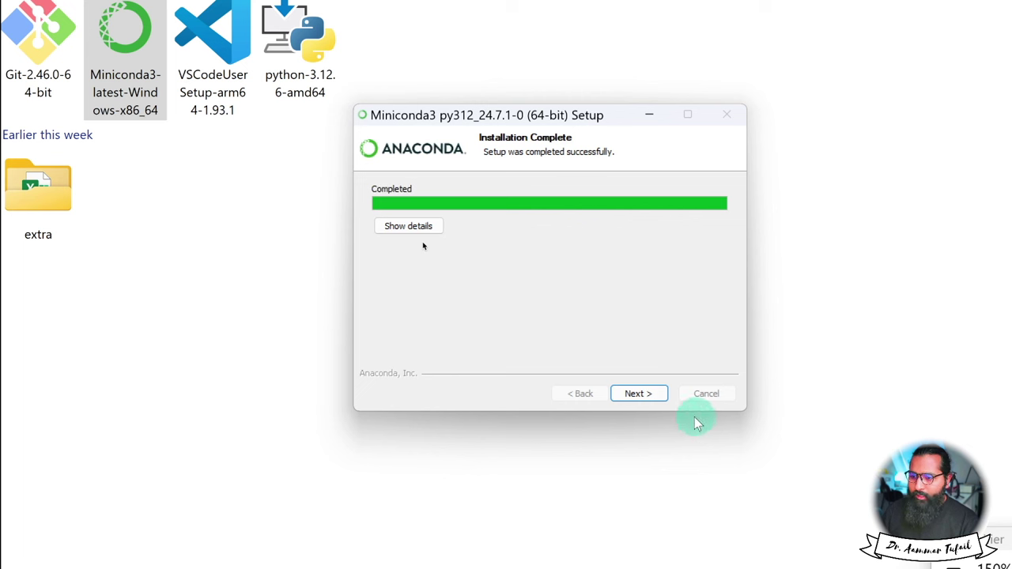
click(634, 395)
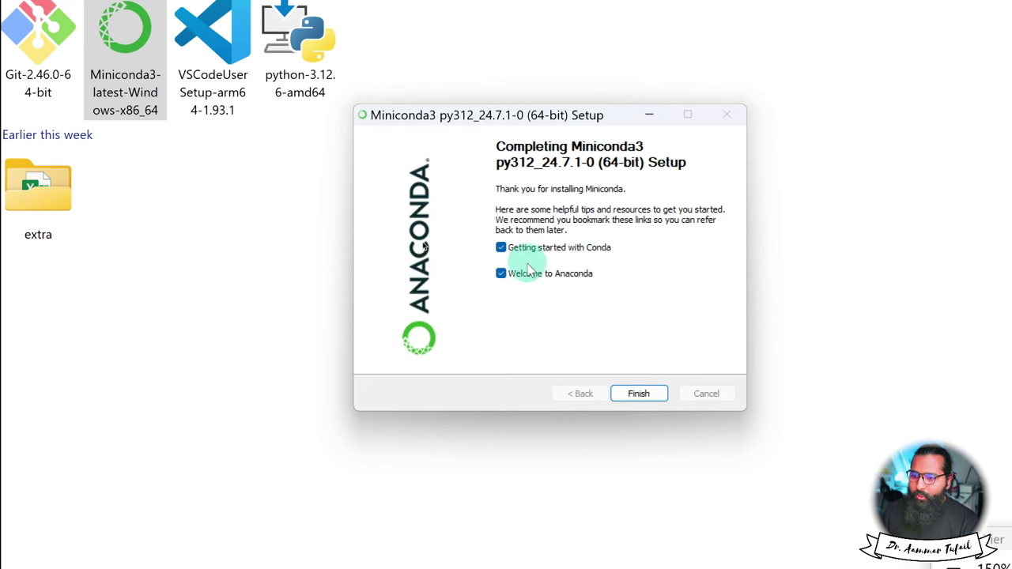
click(640, 392)
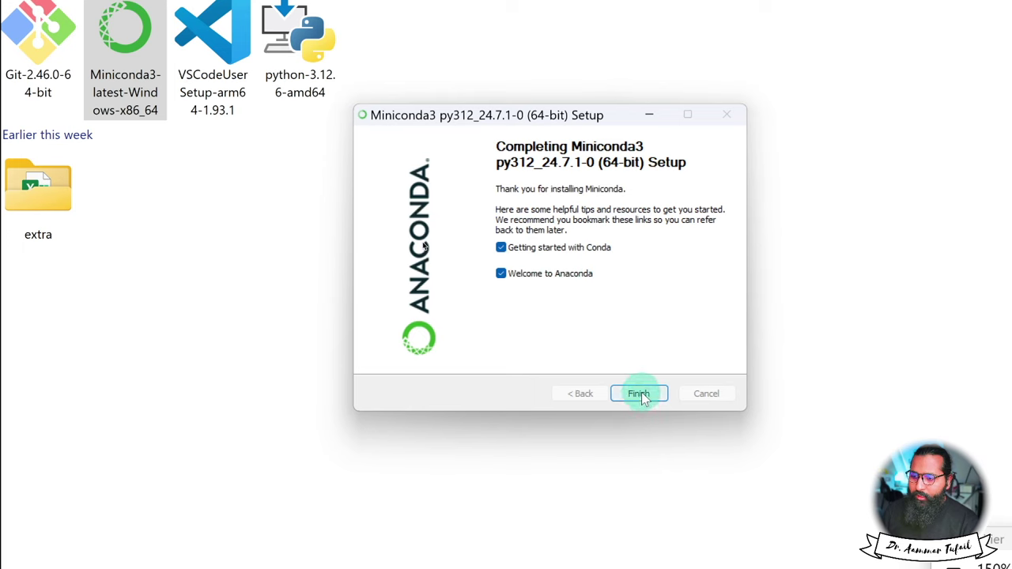
key(super+minus)
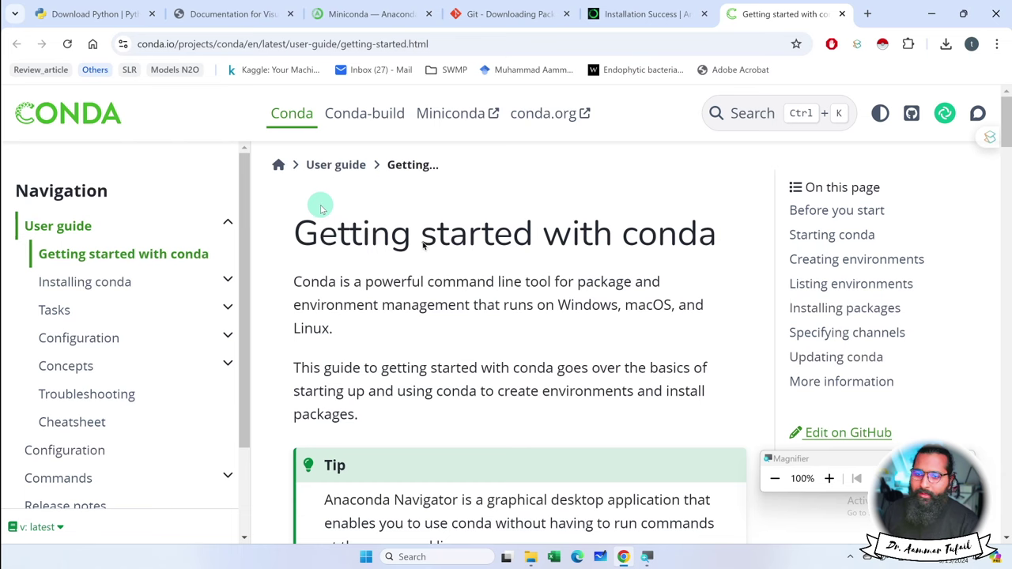
- View the Anaconda welcome page, then close it and the Getting started with conda page in the browser
click(627, 16)
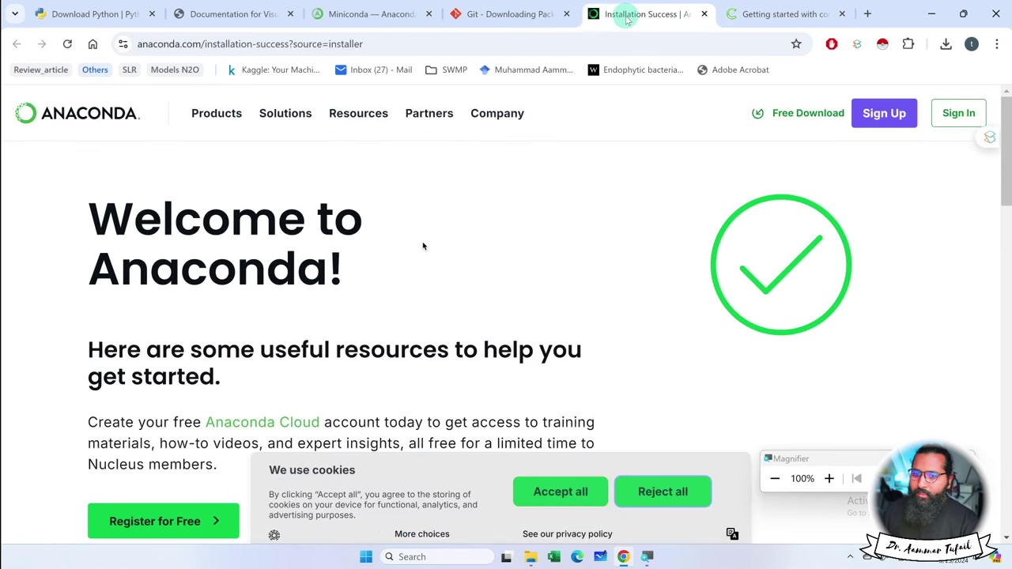
click(704, 14)
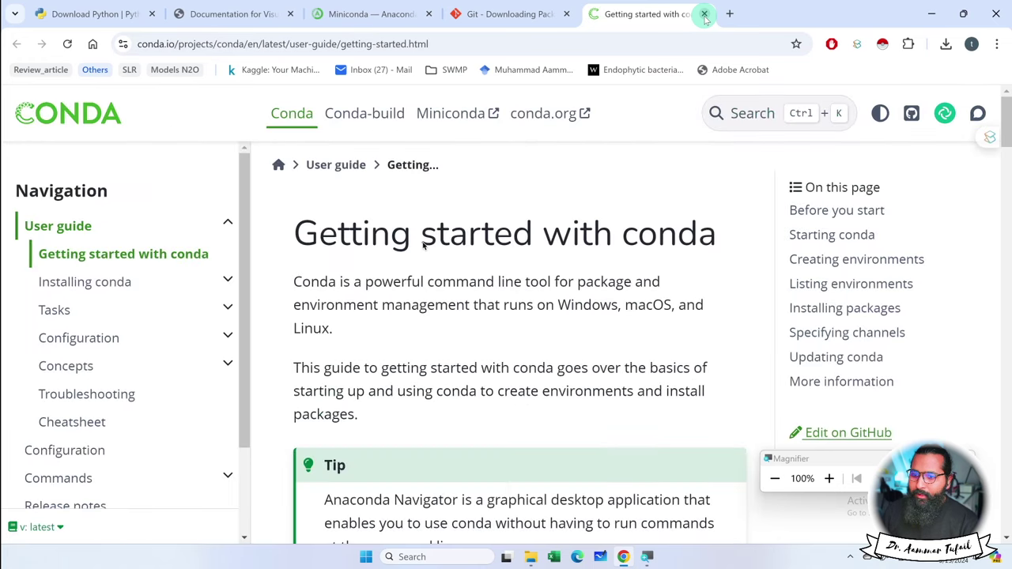
click(704, 14)
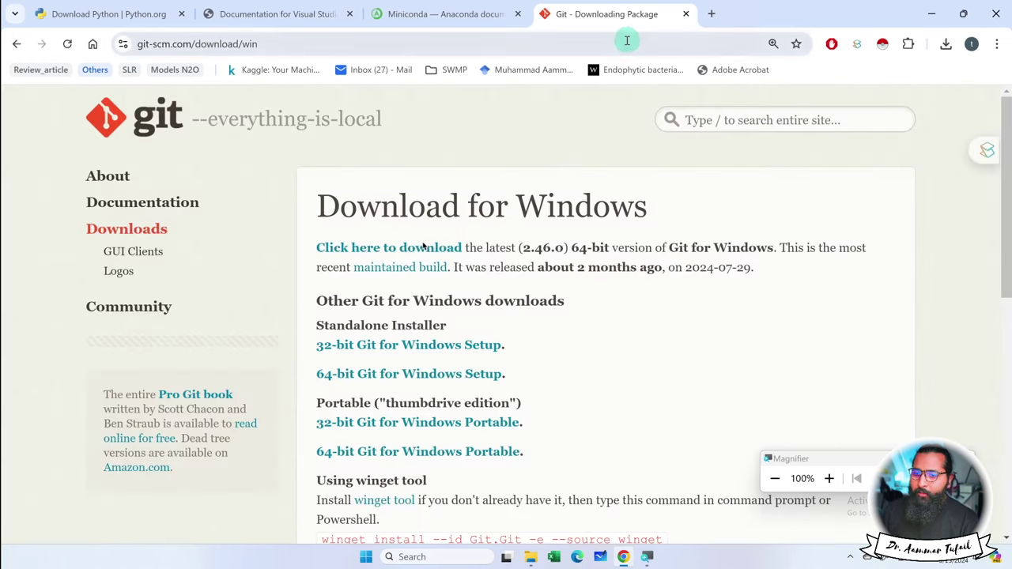
- Run the Git-2.46.0-64-bit installer from Downloads, allow its changes, continue past the license and install into the existing C:\Program Files\Git folder
click(530, 557)
click(164, 125)
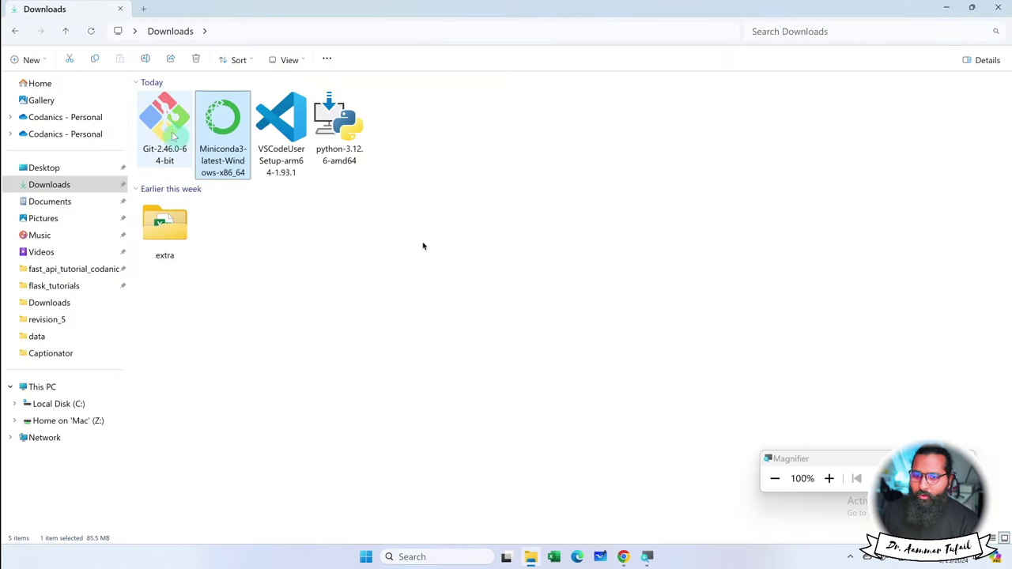
double_click(158, 120)
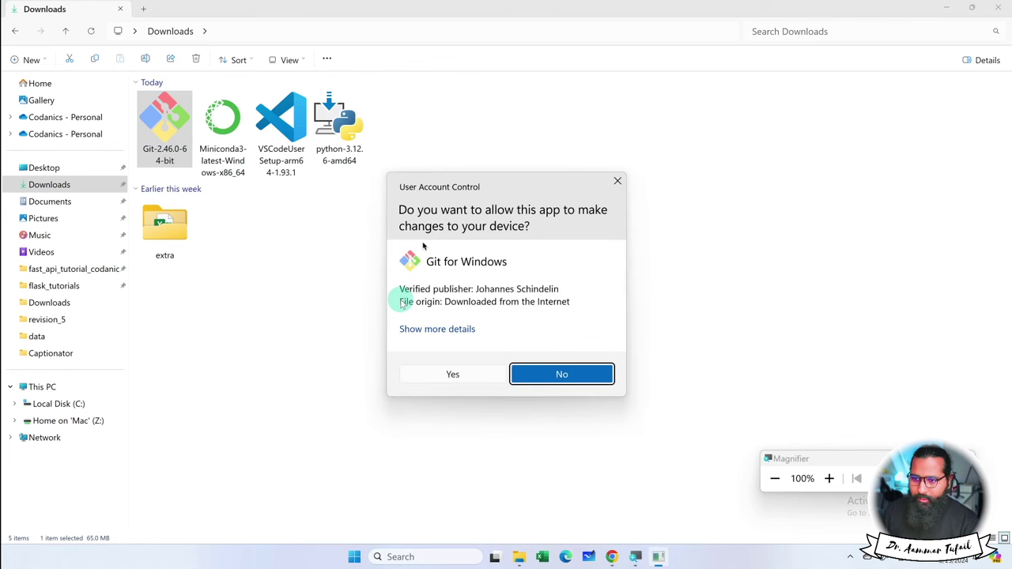
click(457, 376)
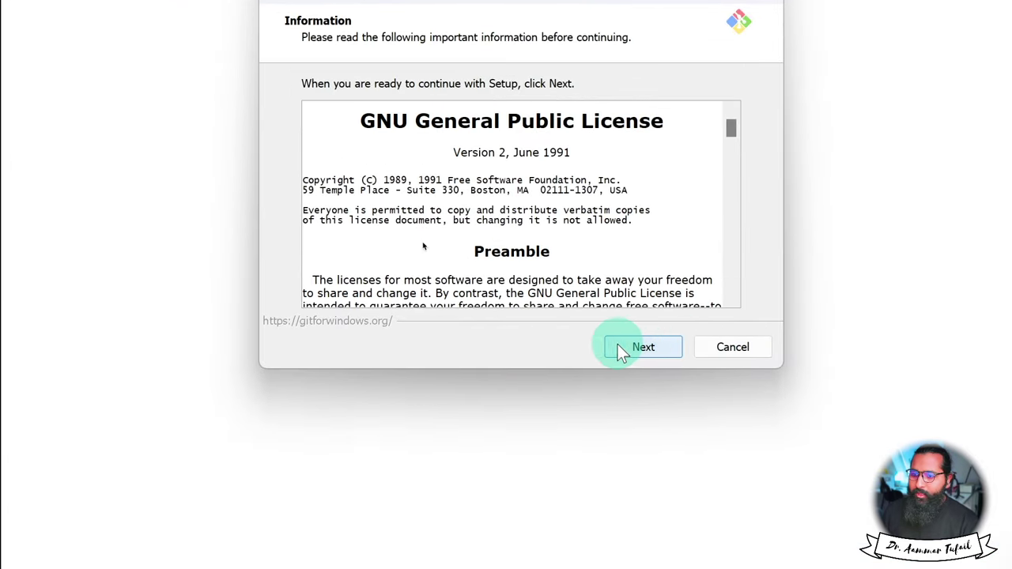
click(619, 348)
click(653, 350)
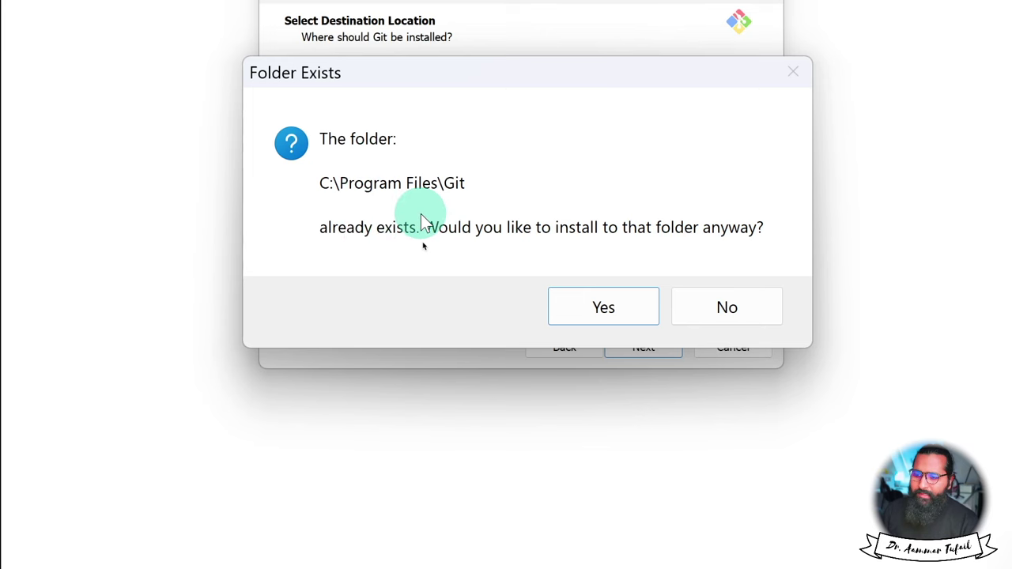
click(622, 317)
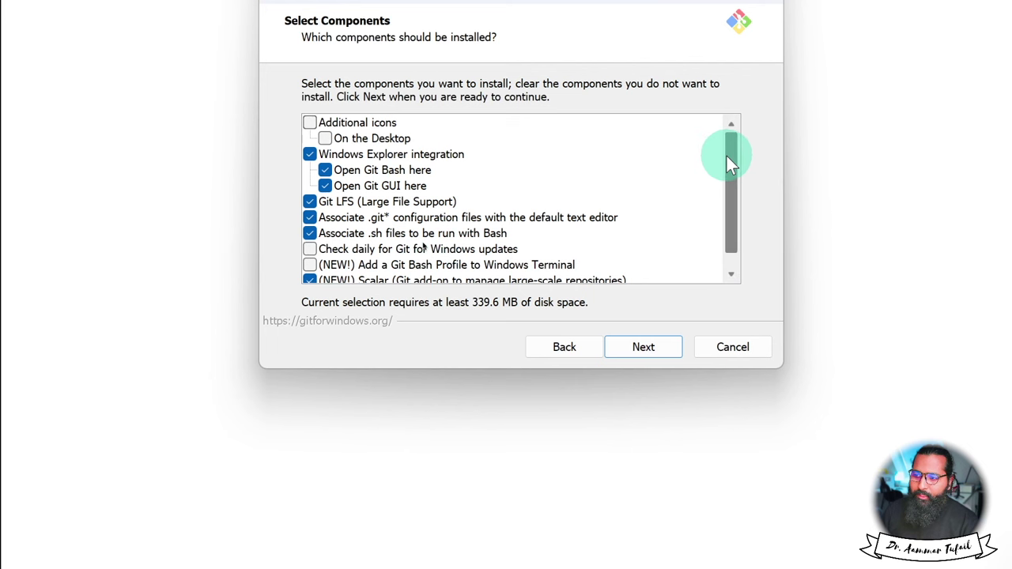
- Add the Git Bash Profile to Windows Terminal component and keep Git as the Start Menu folder
drag(728, 156, 725, 195)
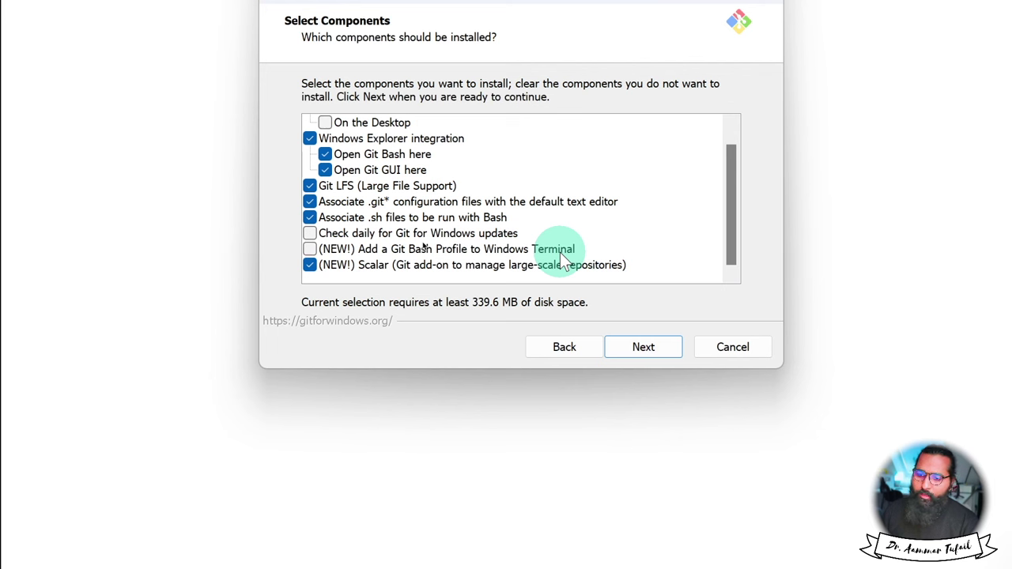
mouse_move(728, 174)
mouse_down()
mouse_move(733, 132)
mouse_move(740, 215)
mouse_move(737, 152)
mouse_move(737, 170)
mouse_up()
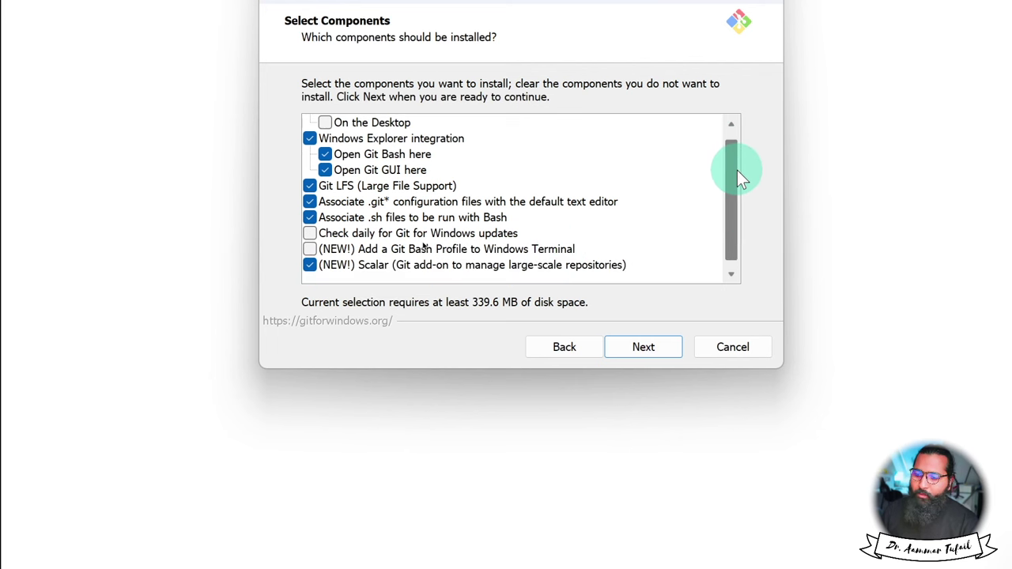
click(310, 250)
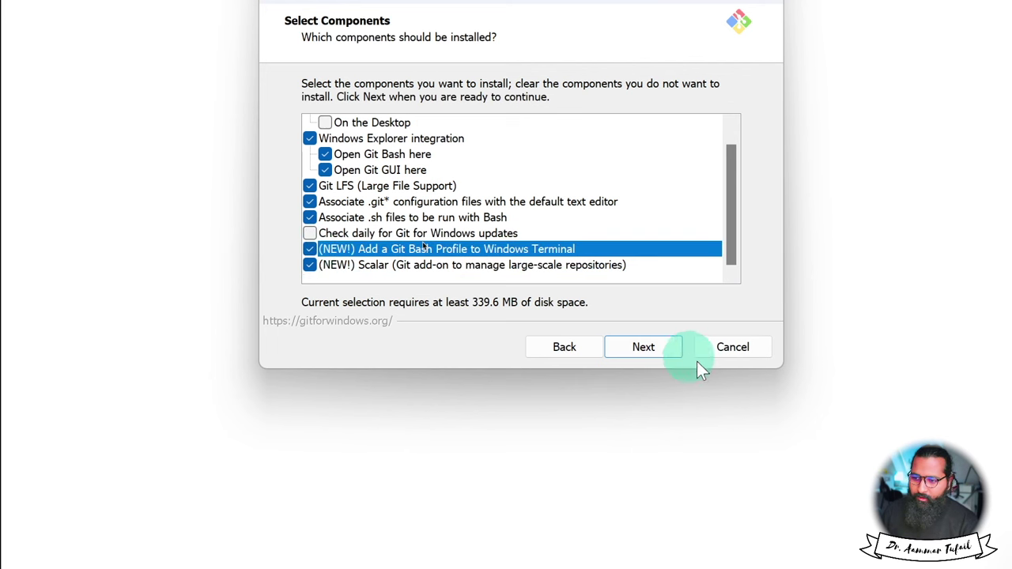
click(663, 348)
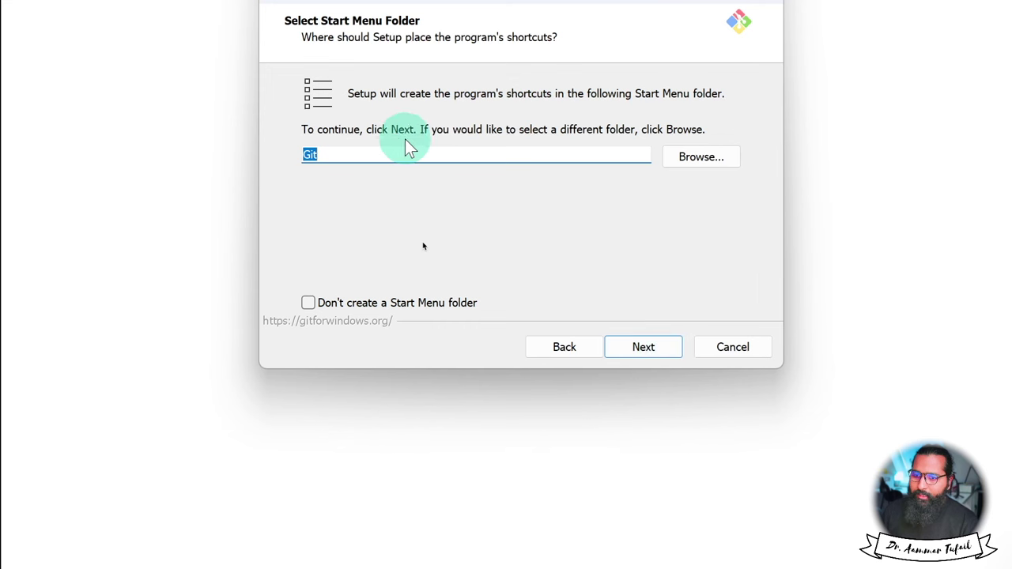
click(642, 356)
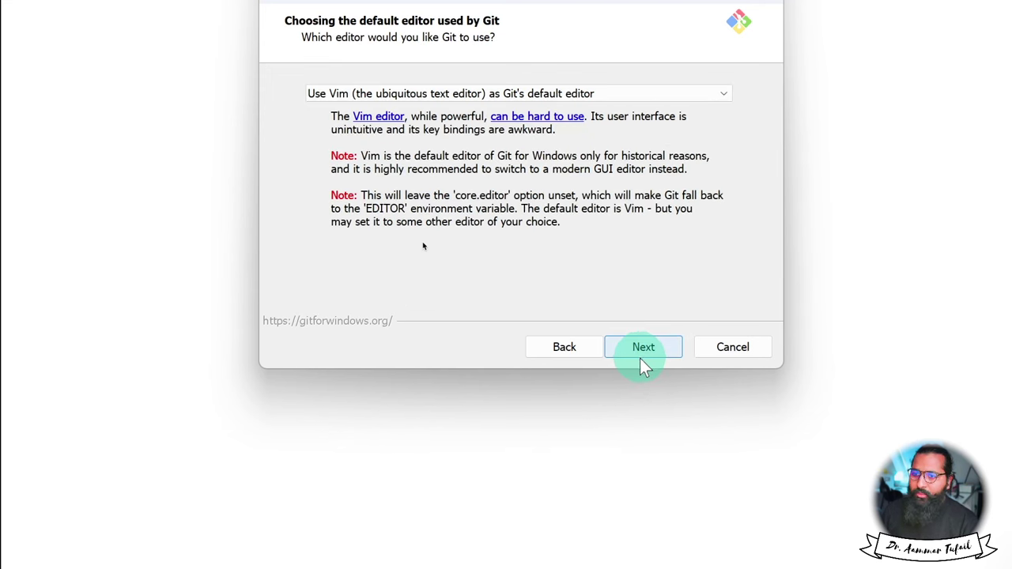
- Choose Visual Studio Code as Git's default editor and continue the setup
click(667, 94)
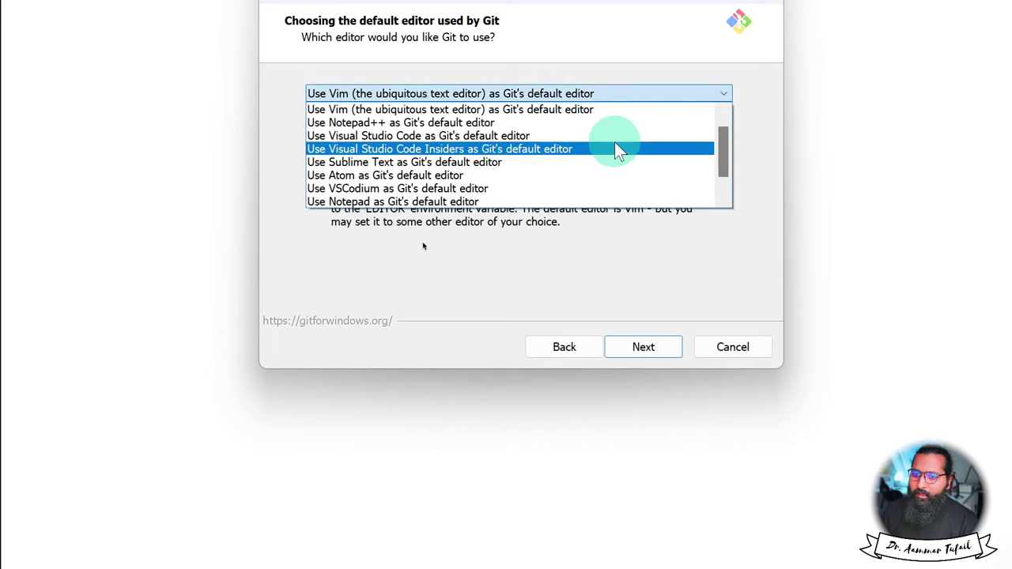
scroll(612, 152, up, 1)
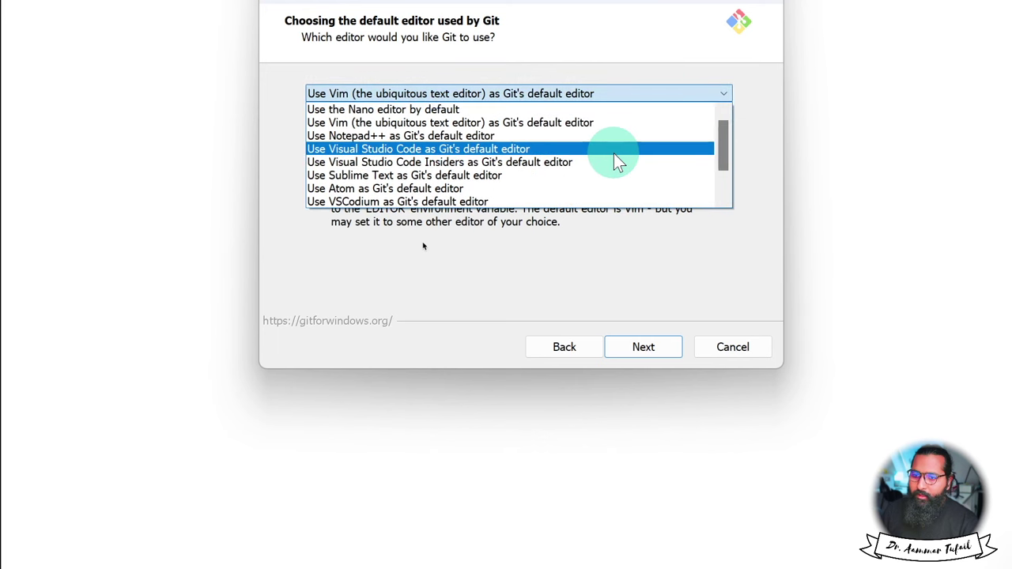
scroll(613, 153, down, 1)
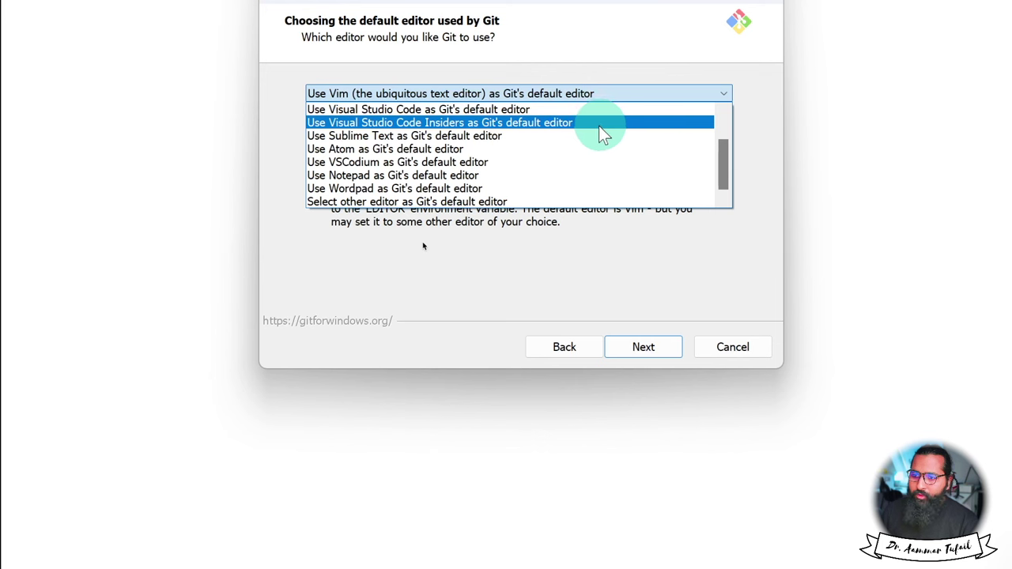
click(366, 109)
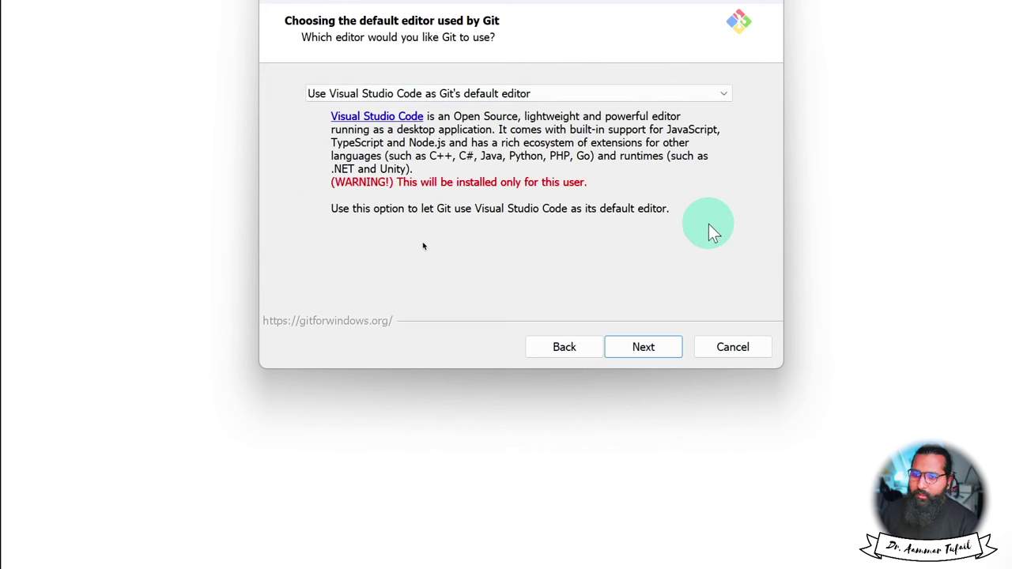
click(652, 95)
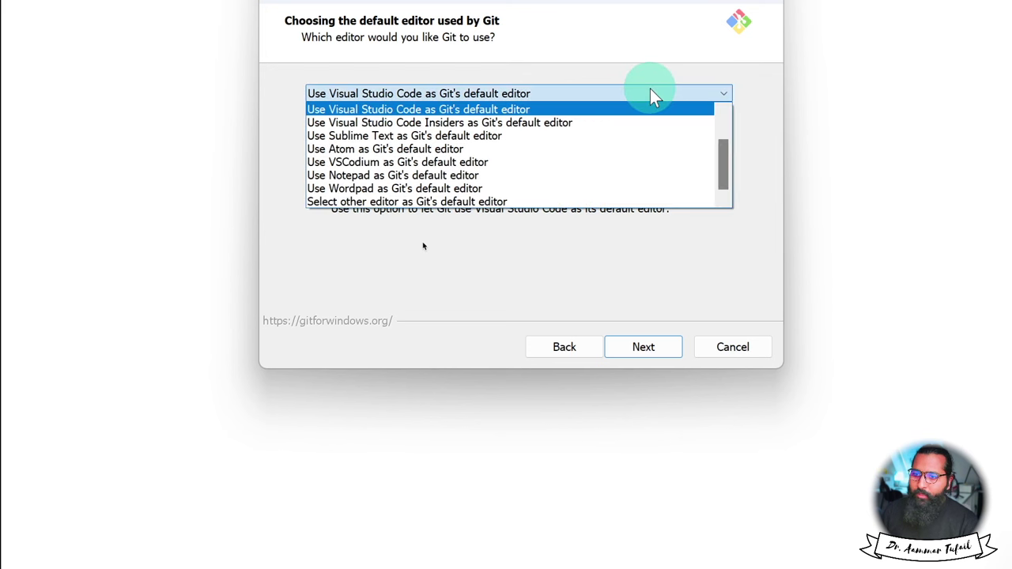
click(579, 108)
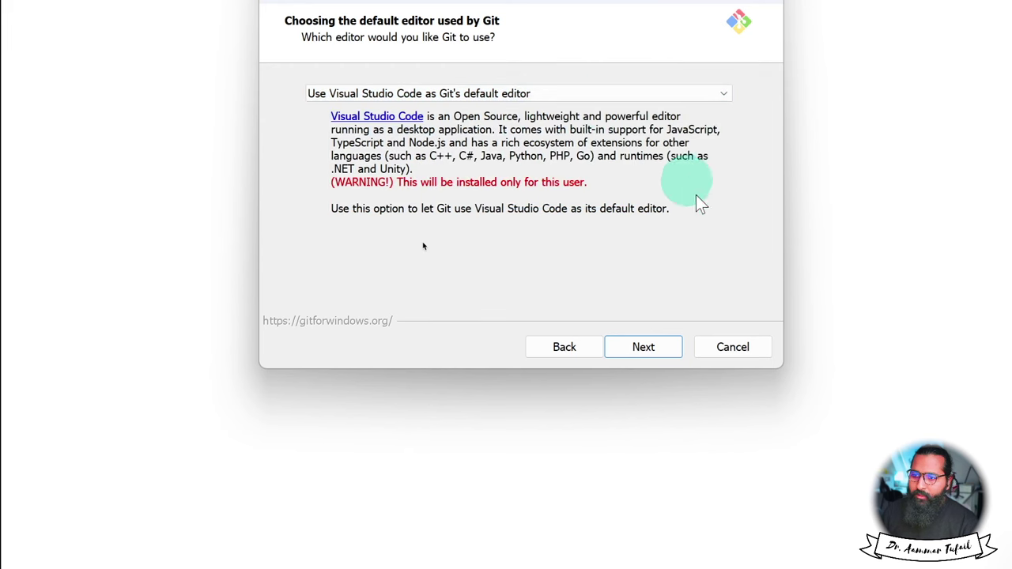
click(646, 346)
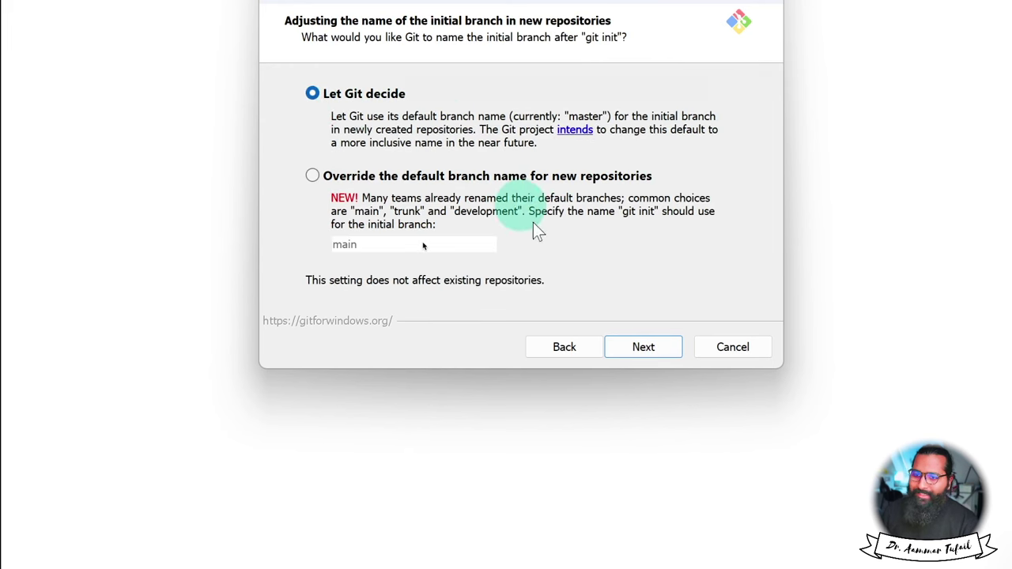
- Keep Let Git decide for the initial branch, command-line and 3rd-party PATH access, bundled OpenSSH, and the default HTTPS backend
click(650, 351)
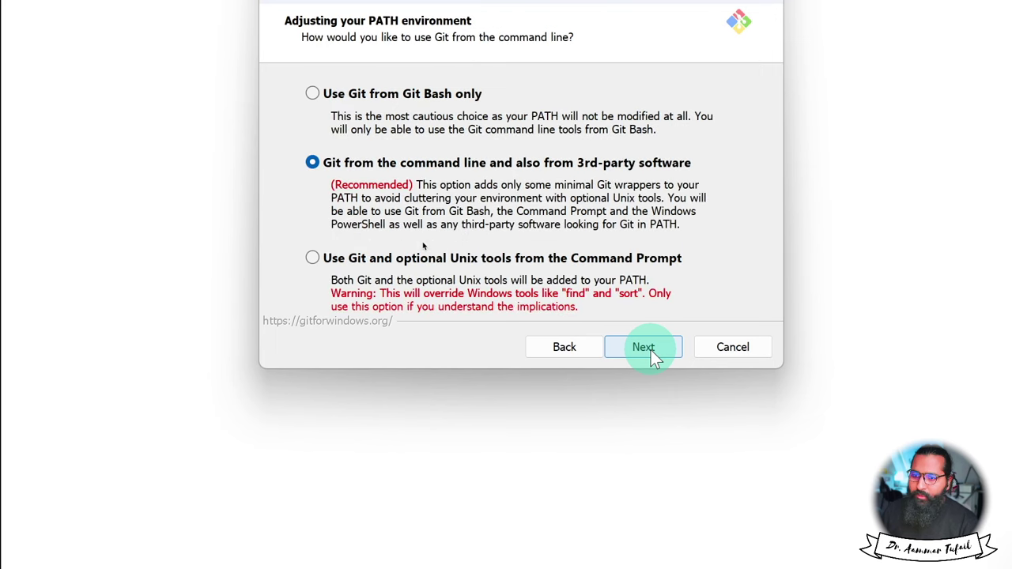
click(651, 350)
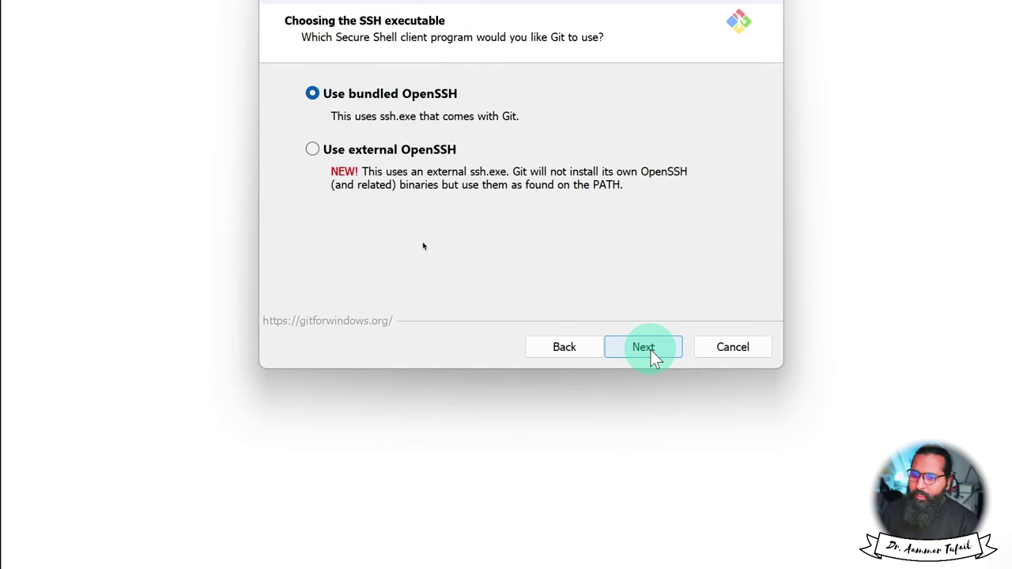
click(651, 350)
click(650, 350)
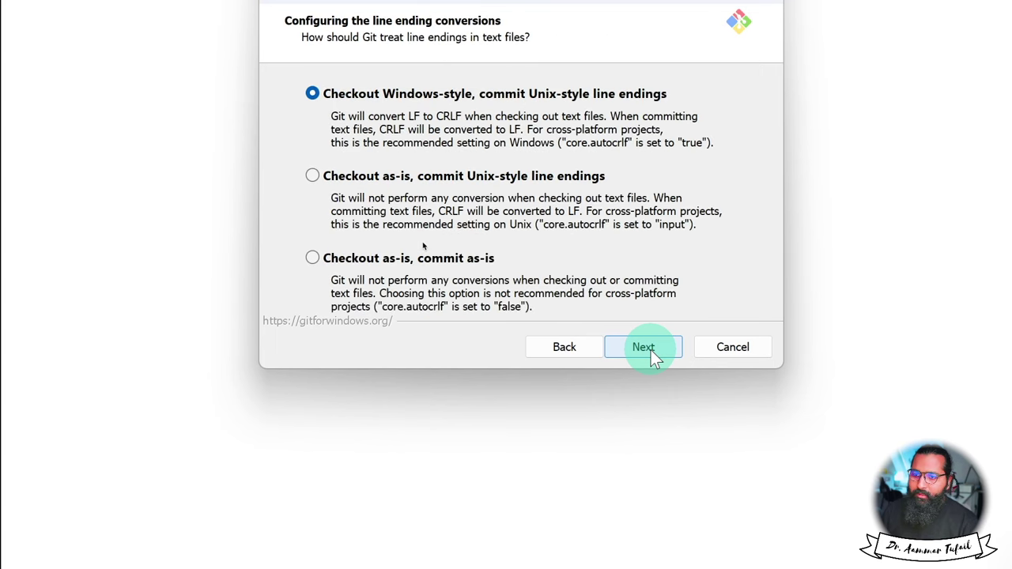
- Keep Windows-style checkout with Unix-style commits, recheck and keep the MinTTY terminal, and accept Fast-forward or merge for git pull
click(650, 350)
click(651, 350)
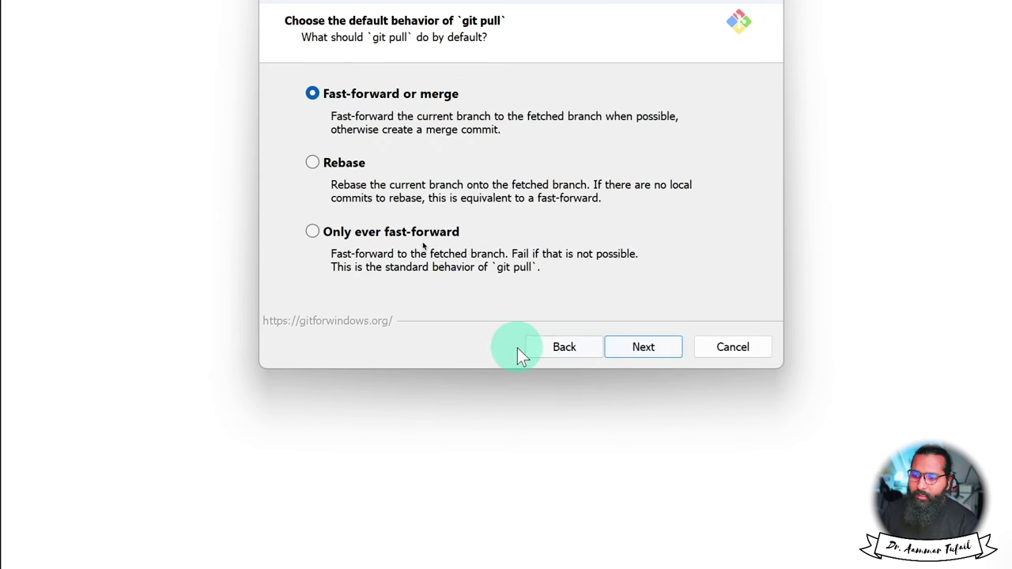
click(553, 347)
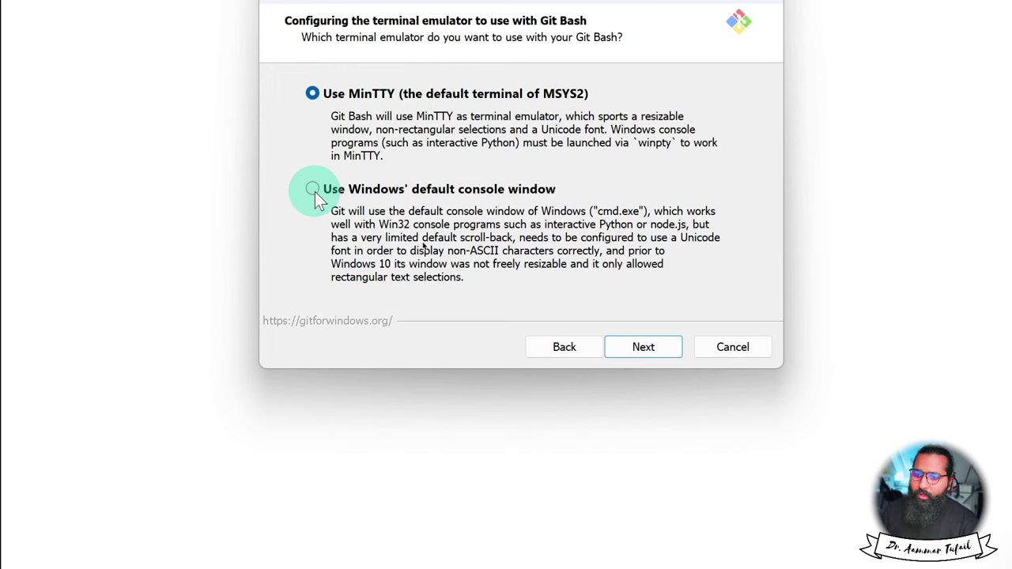
click(641, 354)
click(642, 354)
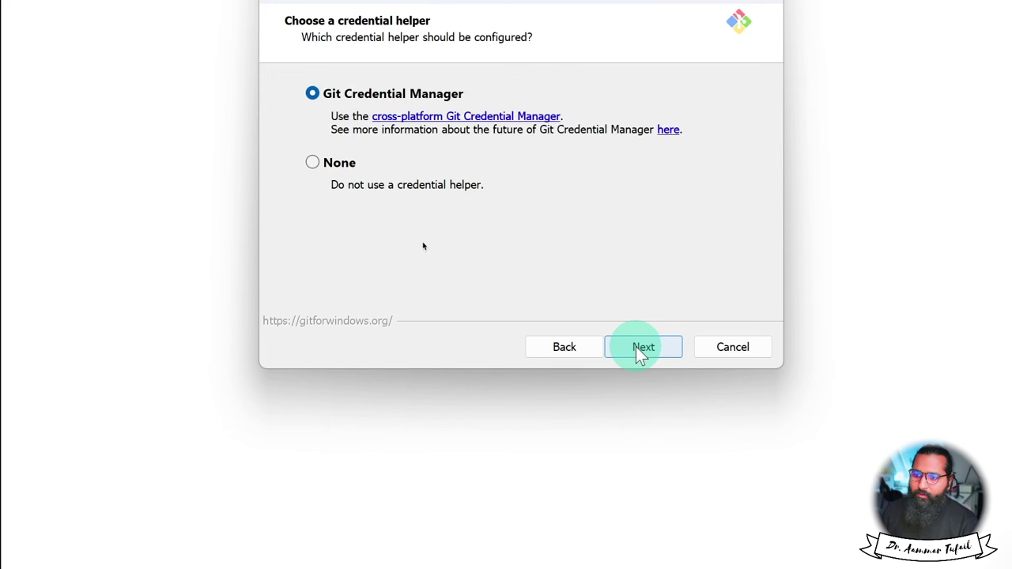
- Keep Git Credential Manager and file system caching, leave symbolic links and pseudo consoles off, install Git and close the finished setup
click(640, 352)
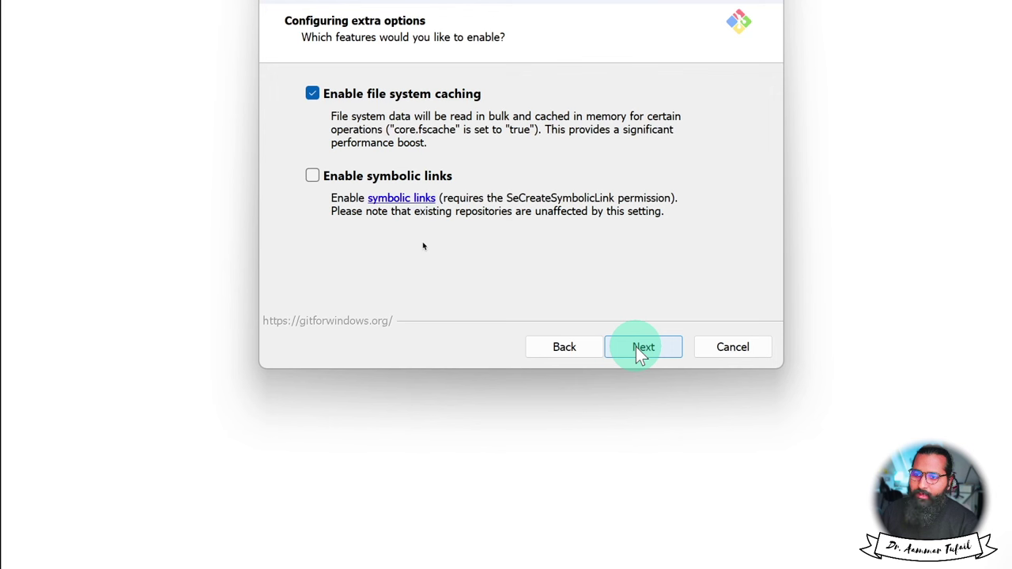
click(640, 352)
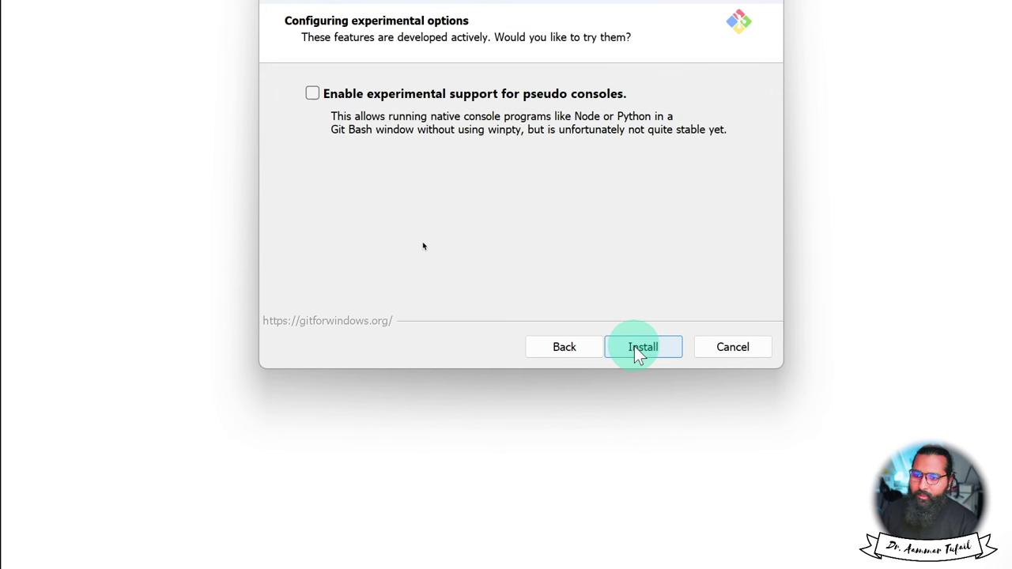
click(642, 348)
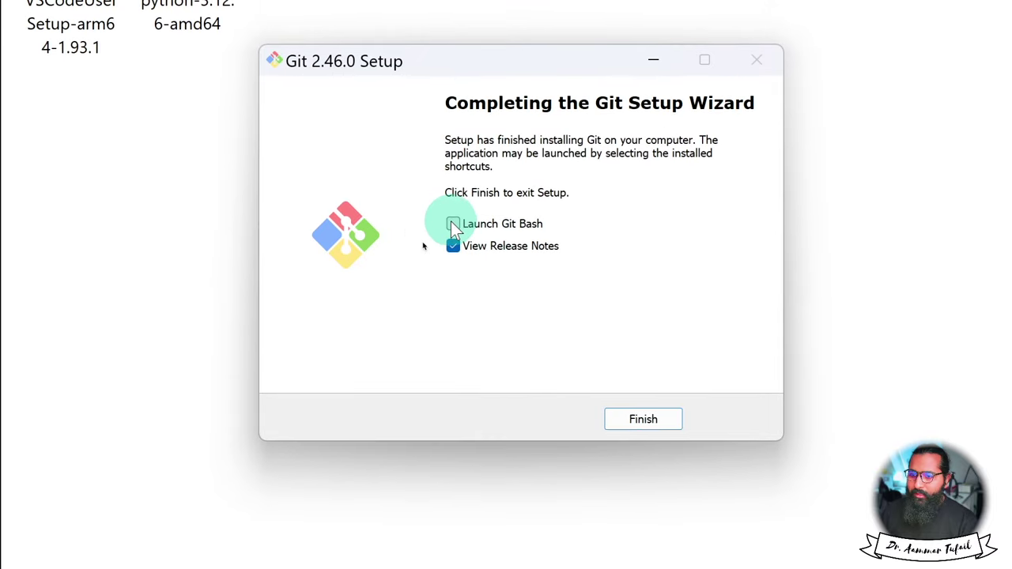
click(642, 421)
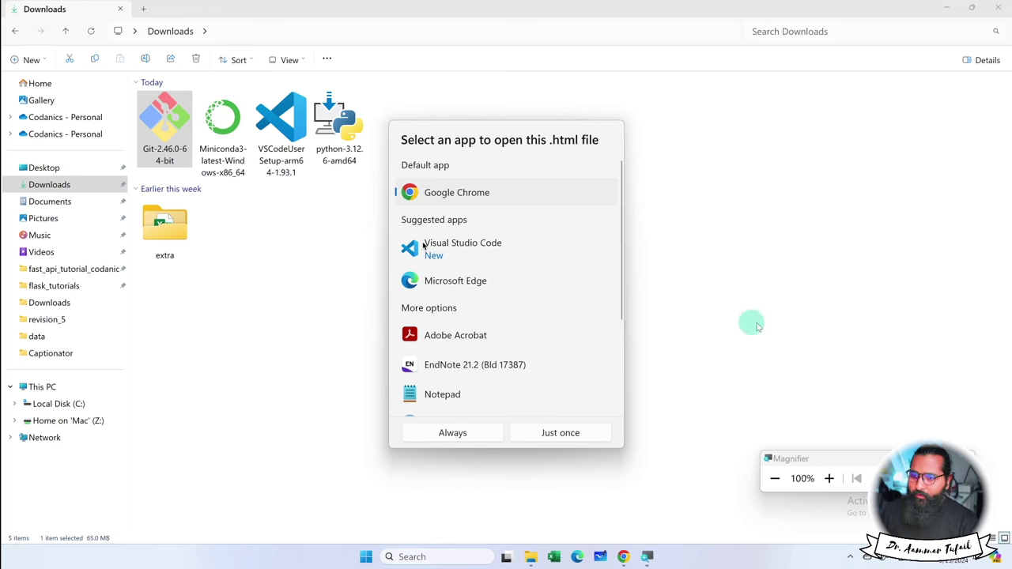
click(725, 402)
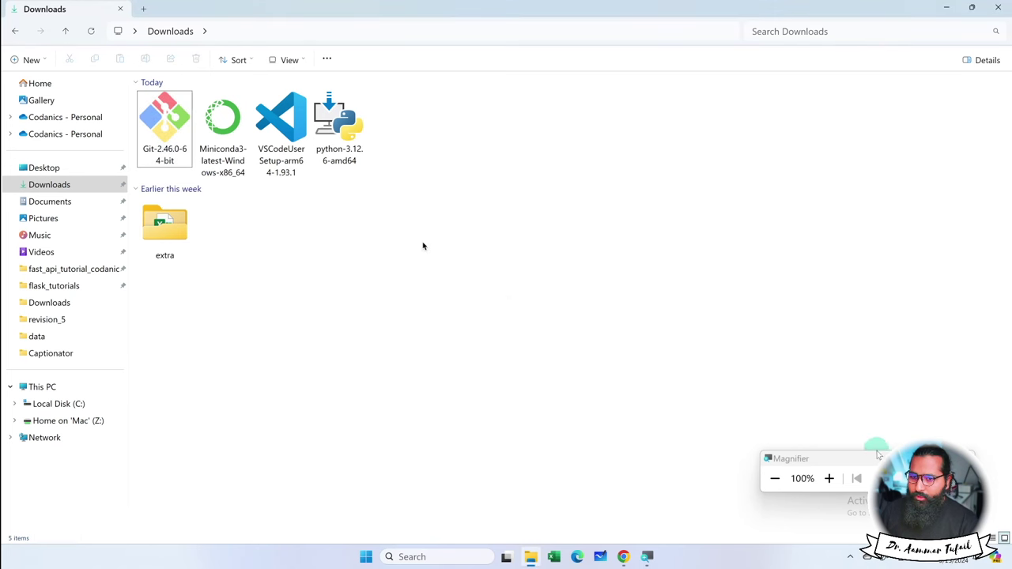
- Find and launch Git Bash to check the Git installation, and close its window
click(419, 557)
text(gitba)
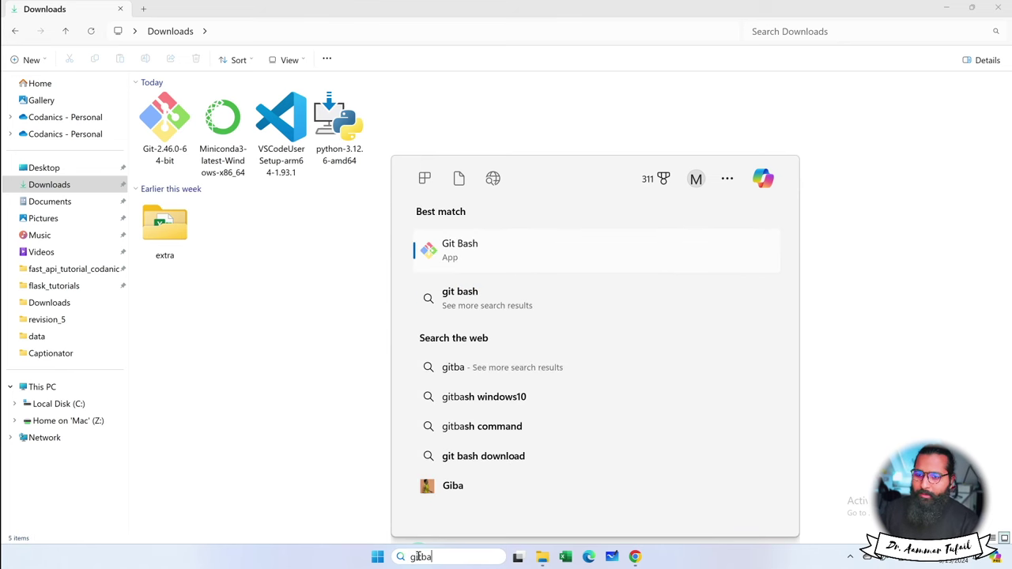
key(Return)
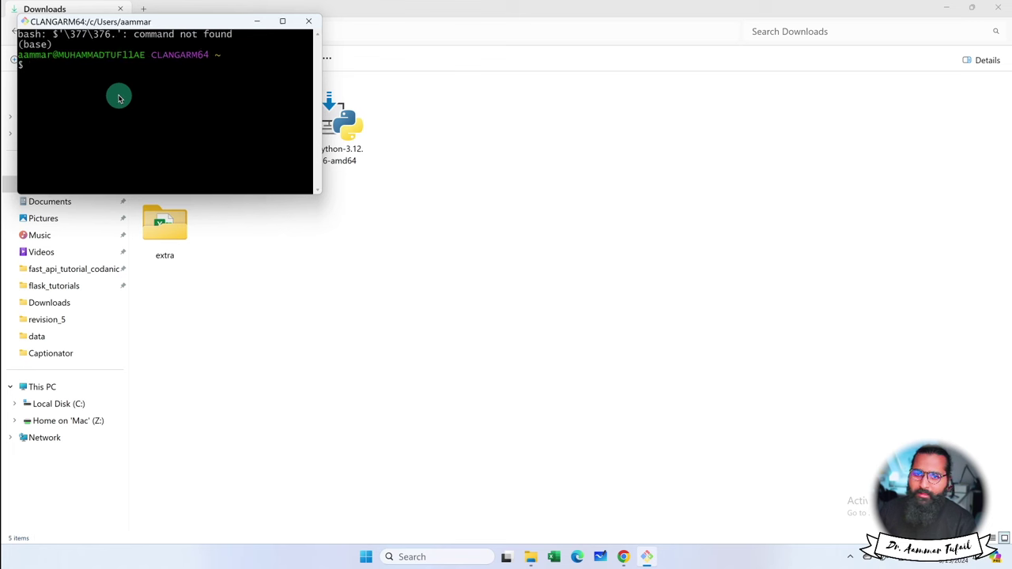
click(309, 22)
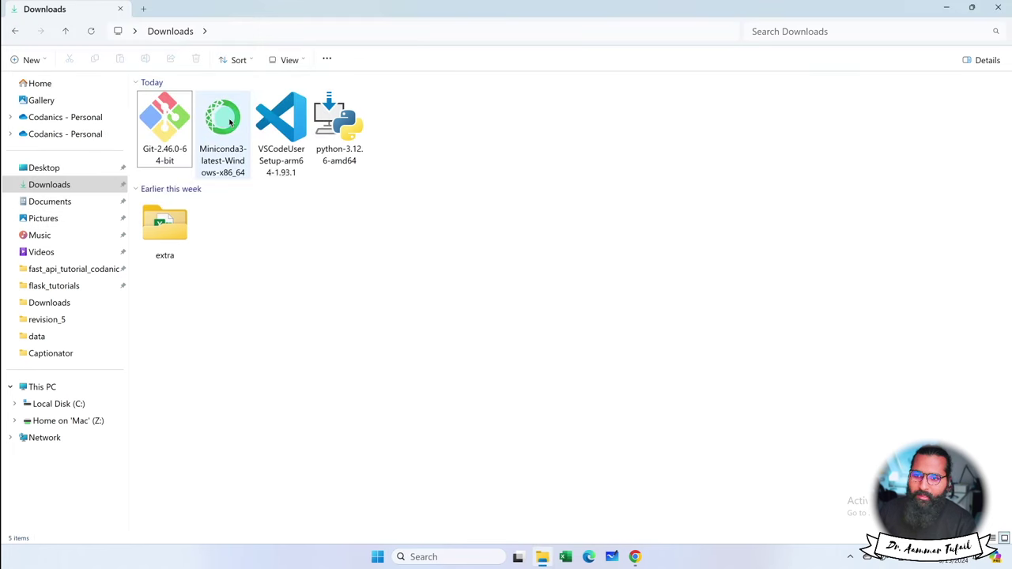
- Find and launch Anaconda Prompt (miniconda3) to check the Miniconda3 installation, and close its window
click(440, 554)
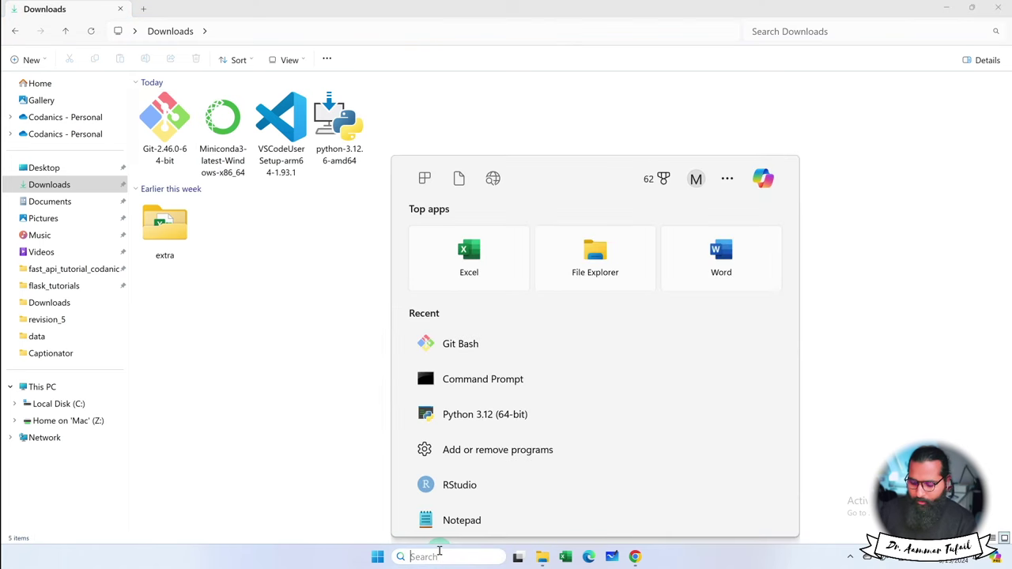
text(mini)
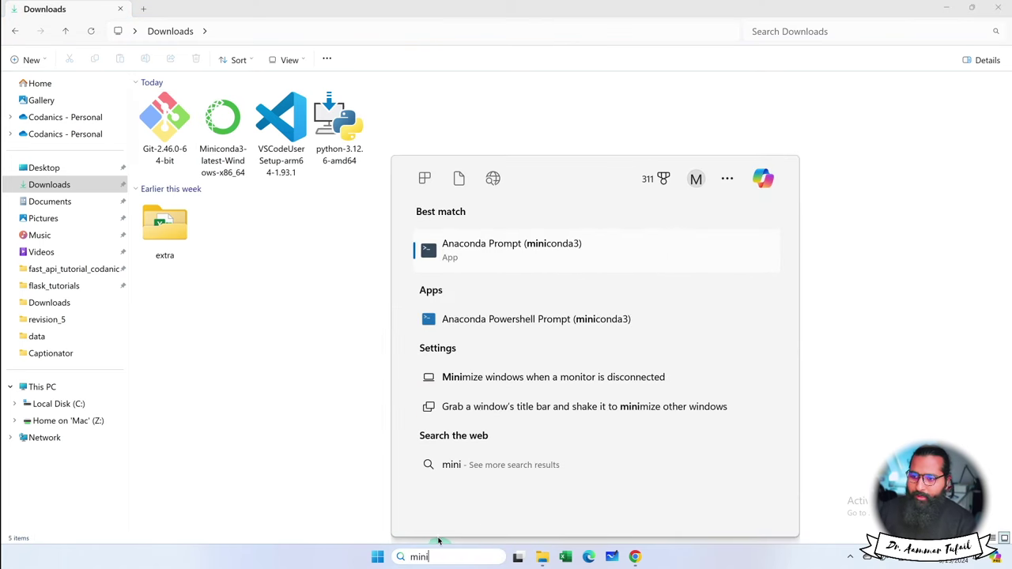
click(488, 260)
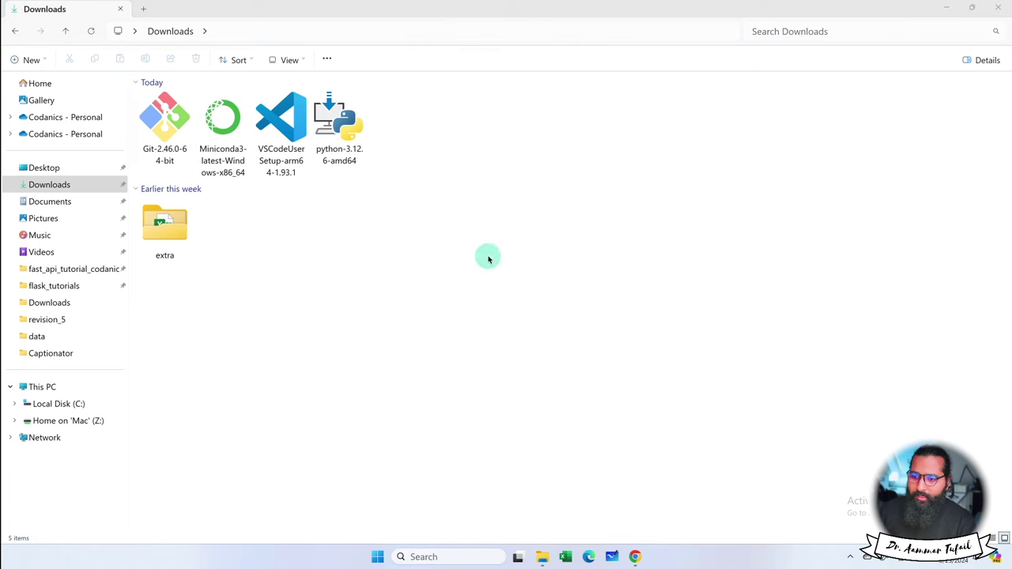
drag(240, 90, 362, 106)
click(793, 85)
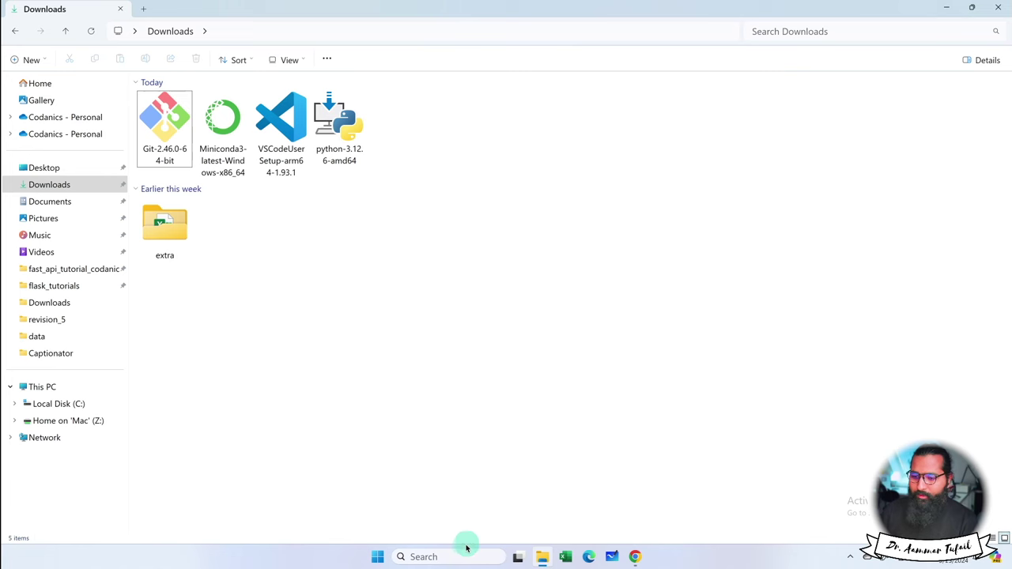
- Launch the Python 3.12 (64-bit) console and move its window clear of the installer files in Downloads
click(466, 547)
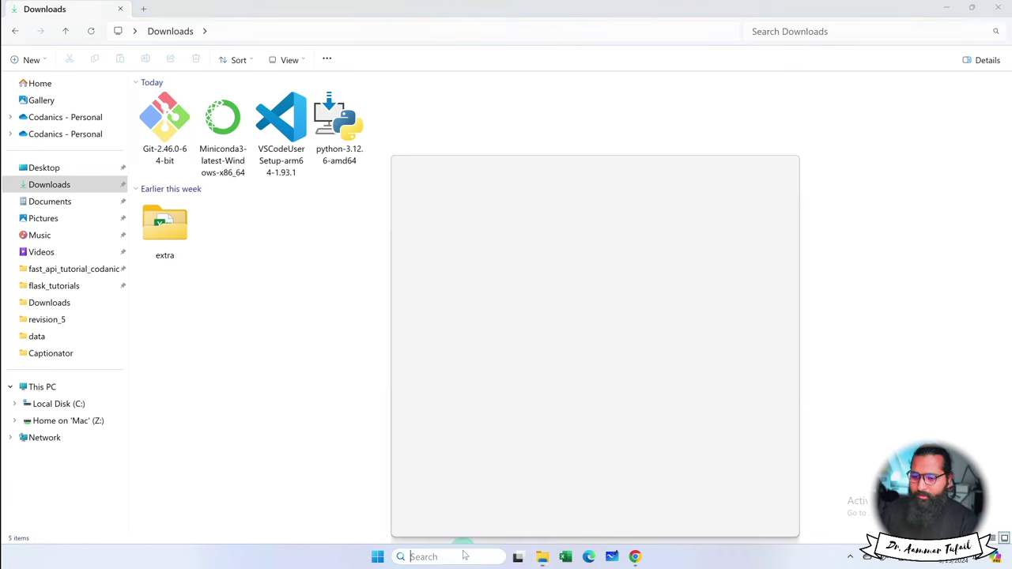
text(python)
key(Return)
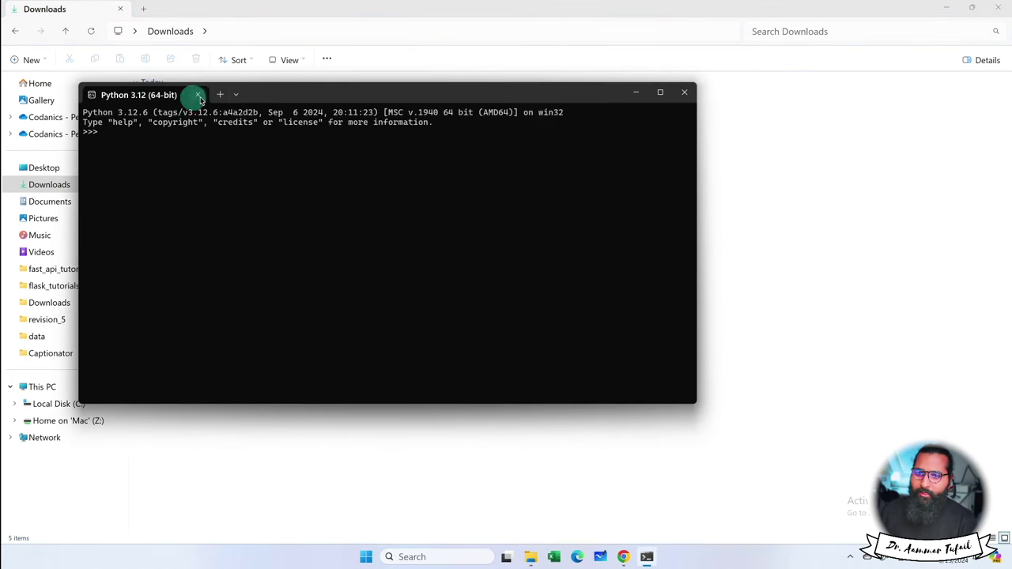
drag(300, 98, 617, 26)
- Launch Visual Studio Code to check that it opens, and minimize its window
click(409, 553)
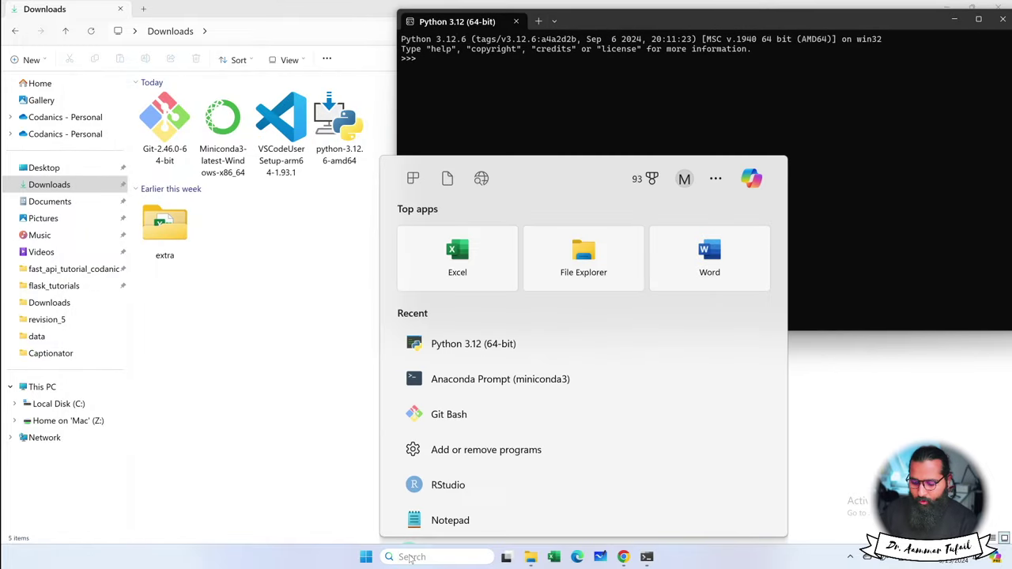
text(vscode)
key(Return)
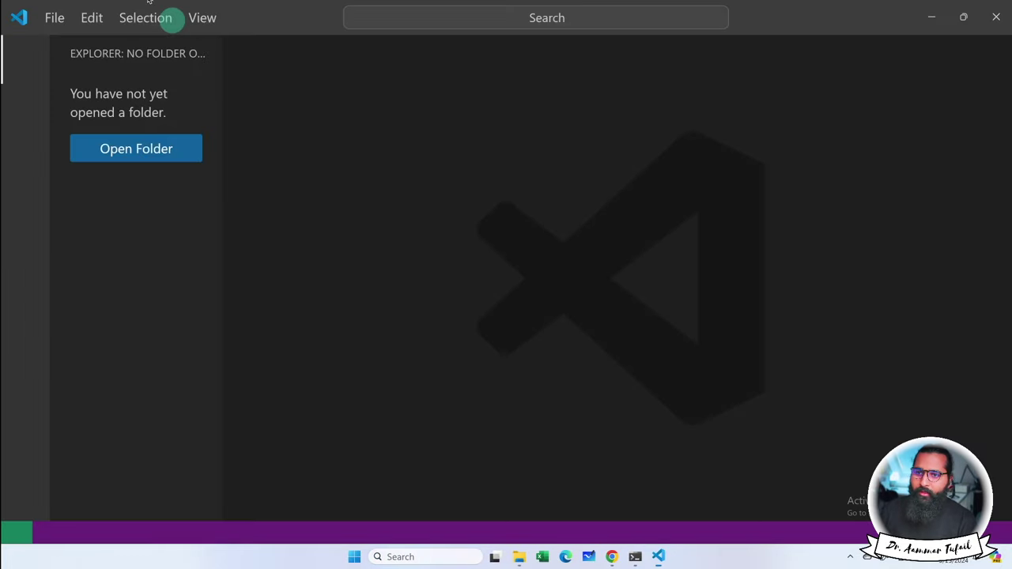
click(931, 16)
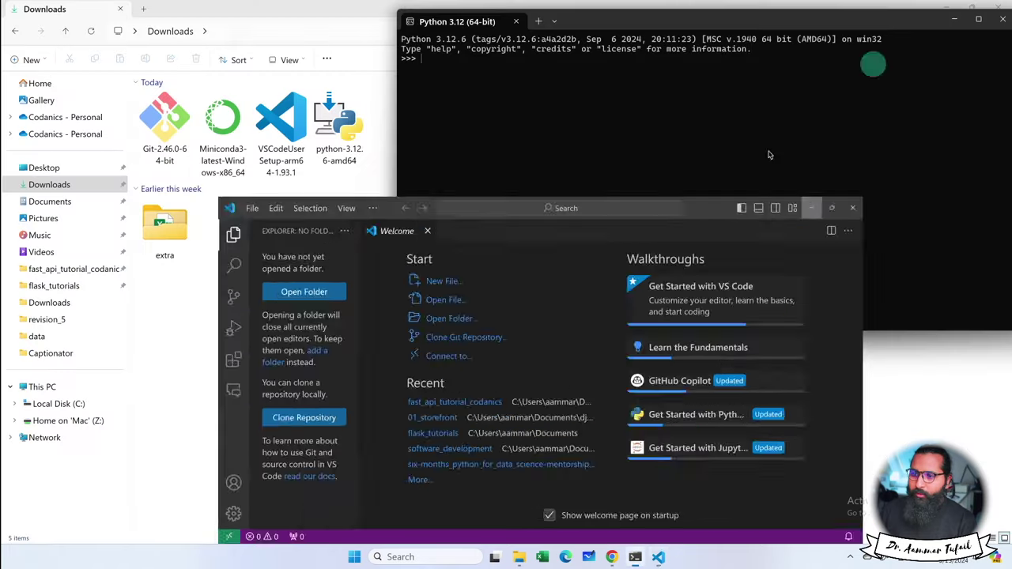
- Launch Anaconda Prompt (miniconda3) again and move its window clear of the installer files, below the Python console's title bar
click(410, 557)
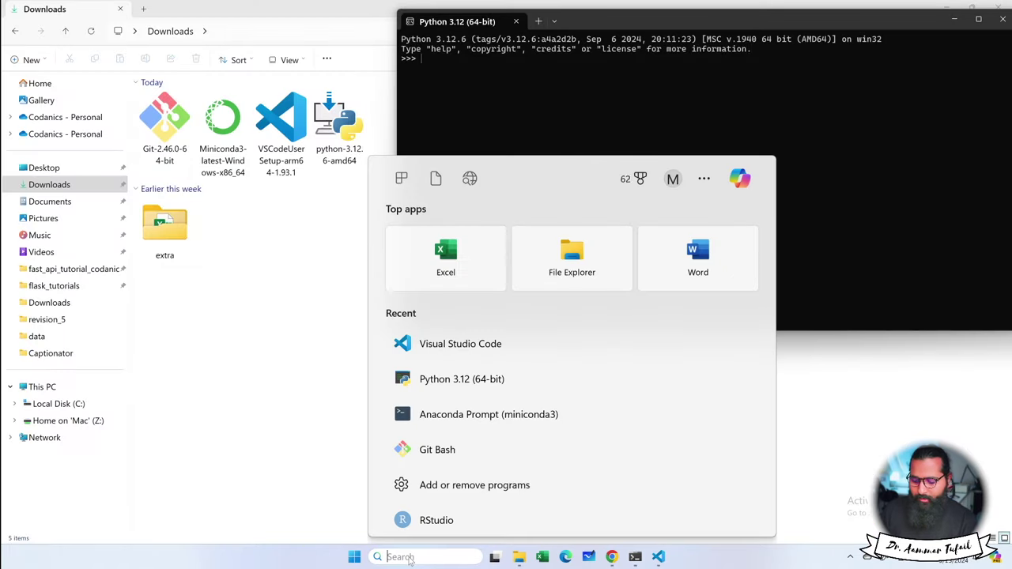
text(mini)
key(Return)
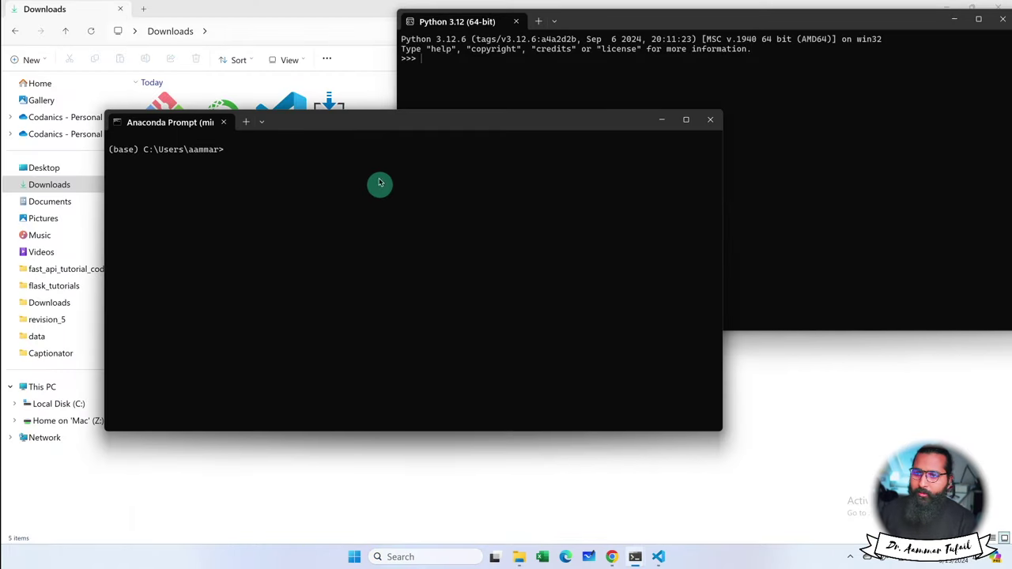
drag(370, 129, 628, 166)
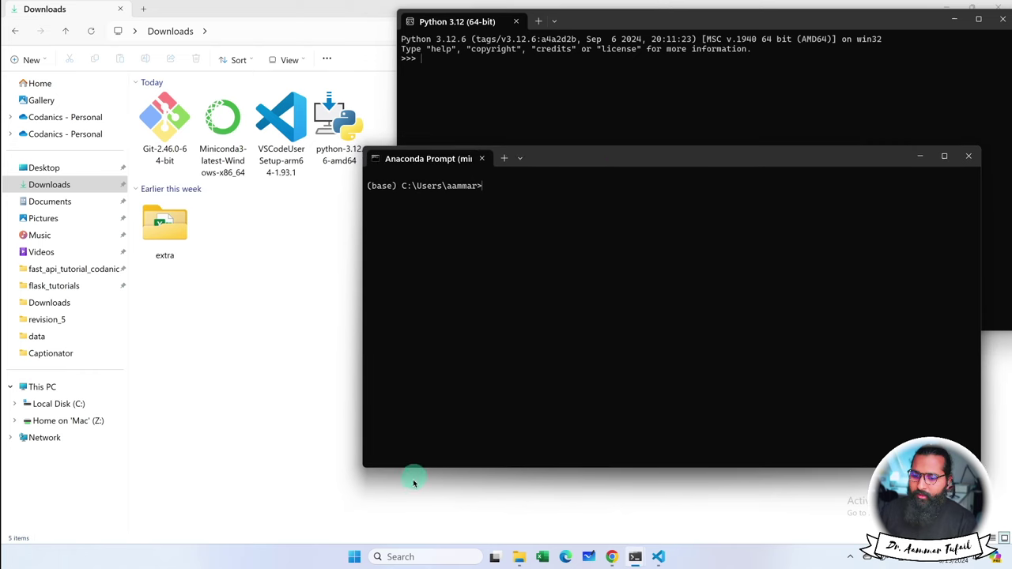
- Launch Git Bash alongside the other open consoles and reposition its window
click(402, 557)
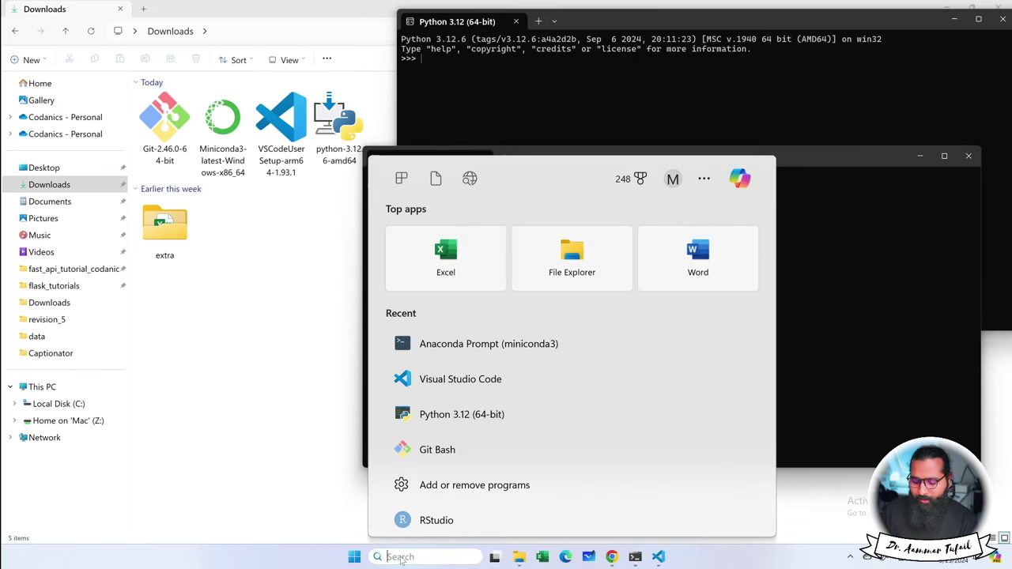
text(git)
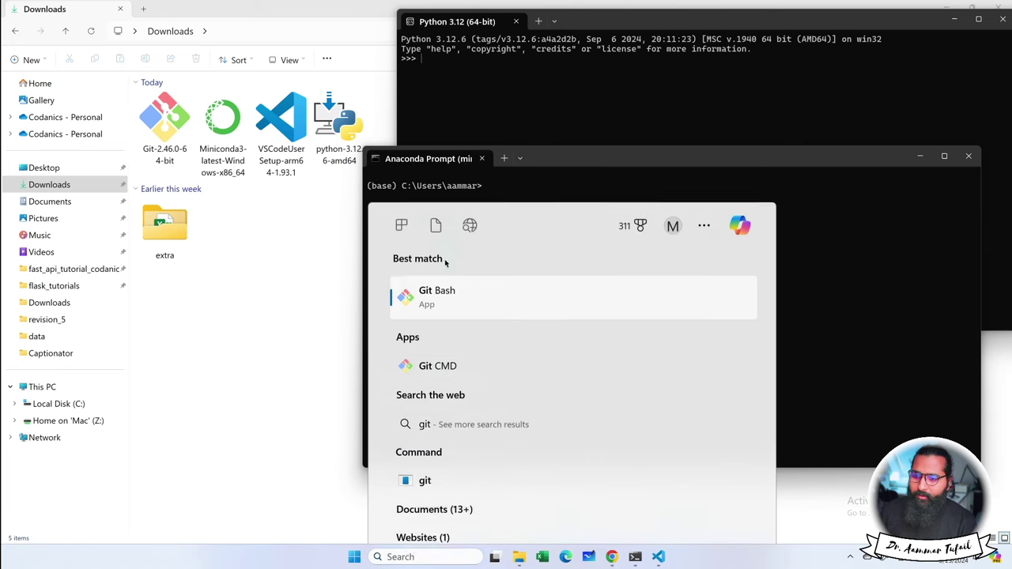
click(448, 264)
drag(329, 148, 293, 226)
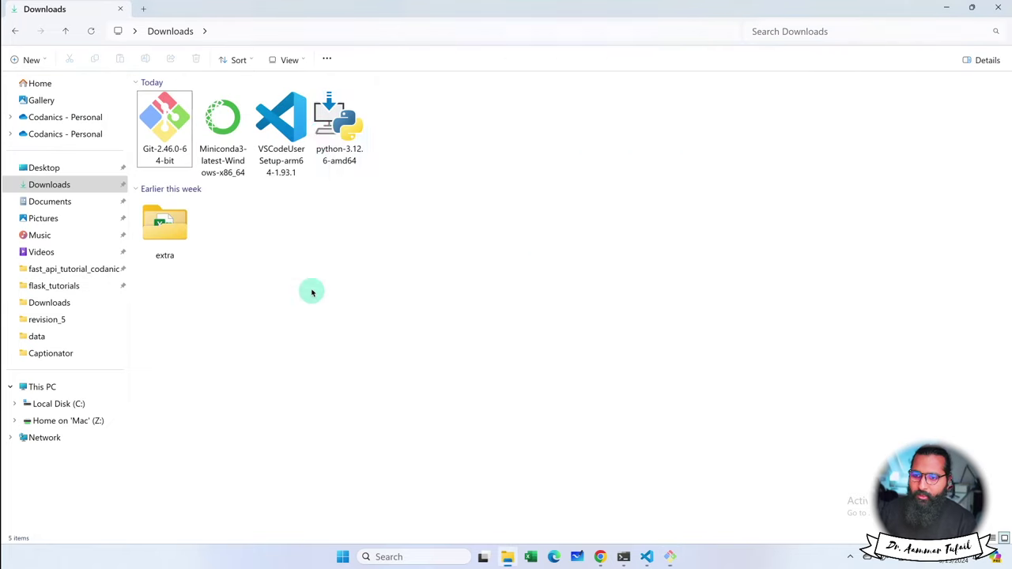
- Review the Python, Visual Studio Code, Miniconda3 and Git installers in Downloads, and switch to Chrome to revisit each one's download page
click(339, 126)
click(281, 126)
click(223, 120)
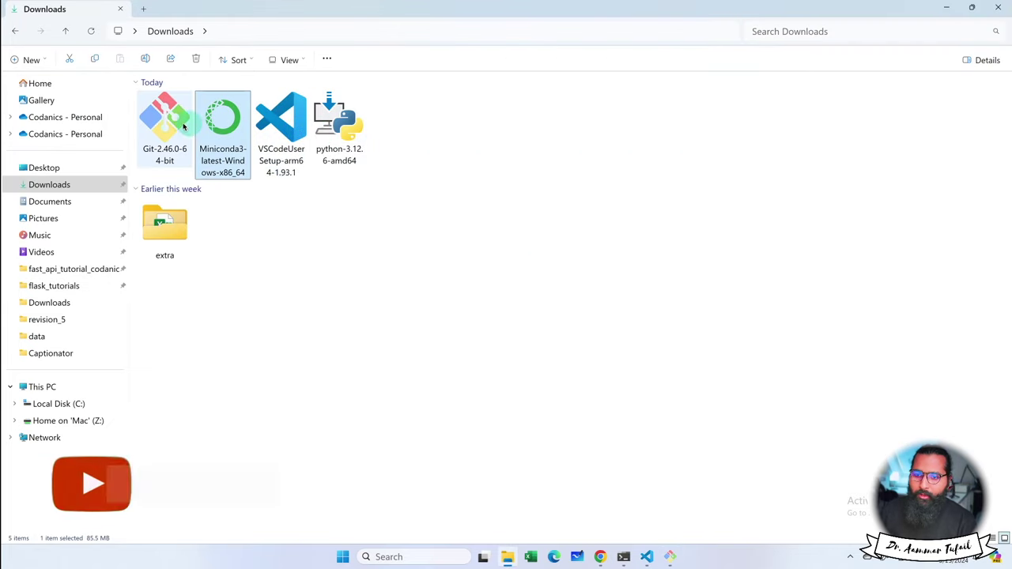
click(164, 122)
click(599, 556)
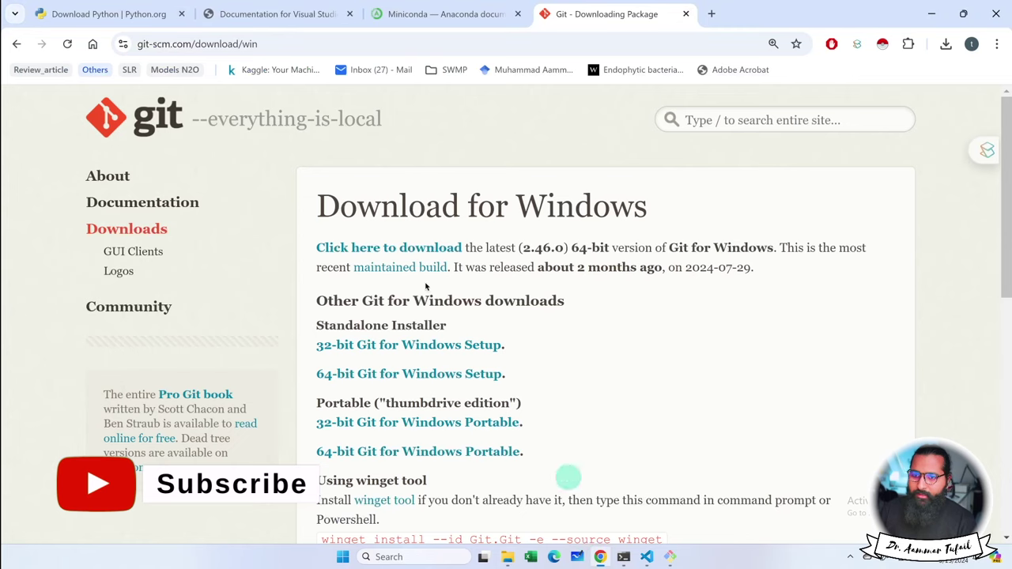
click(106, 16)
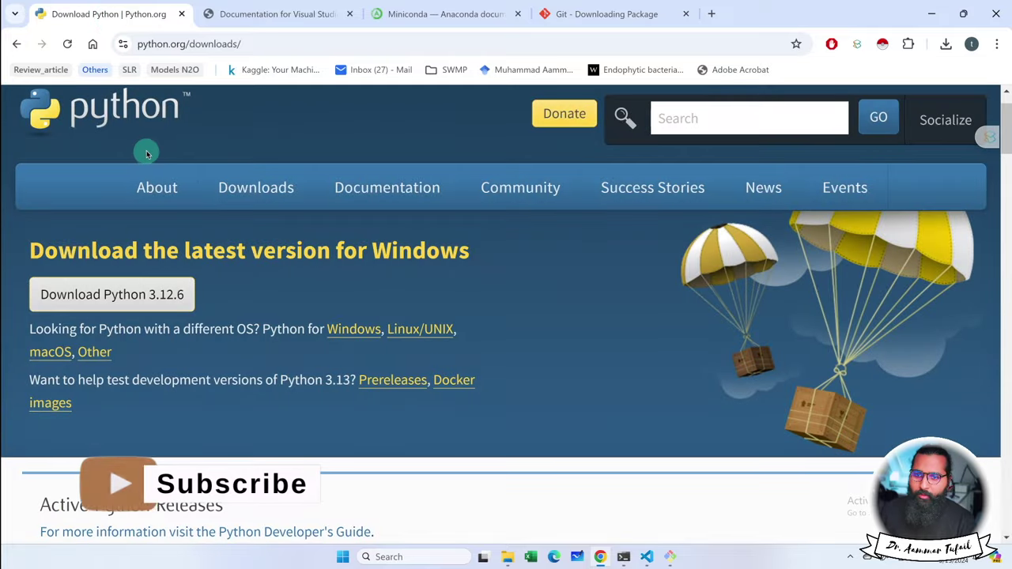
click(269, 14)
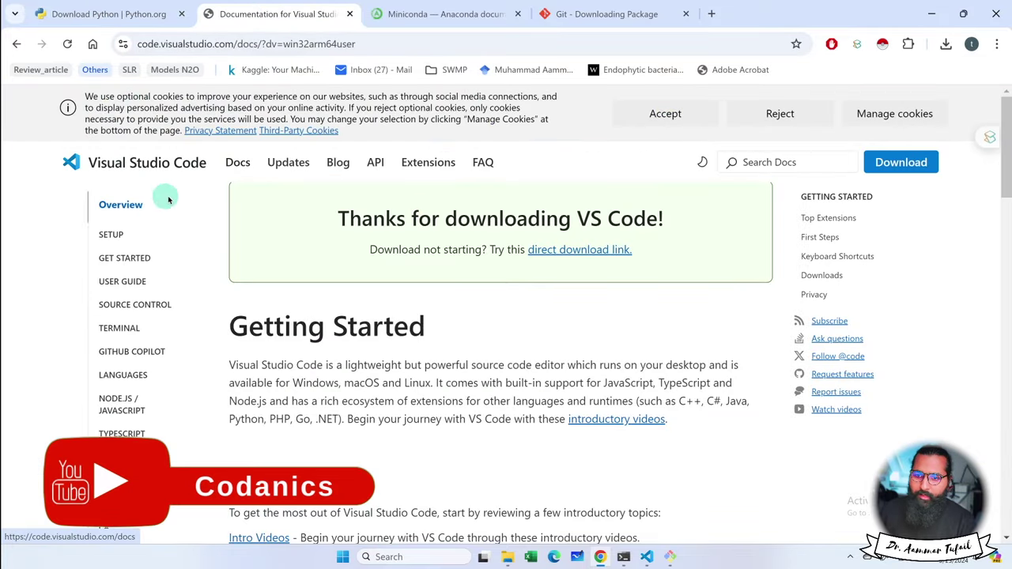
click(427, 16)
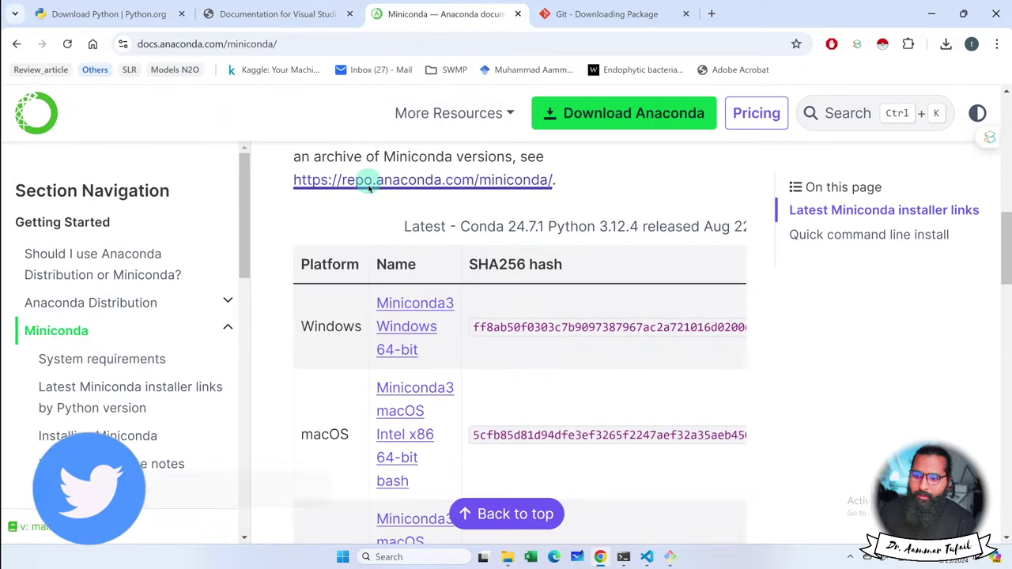
click(604, 13)
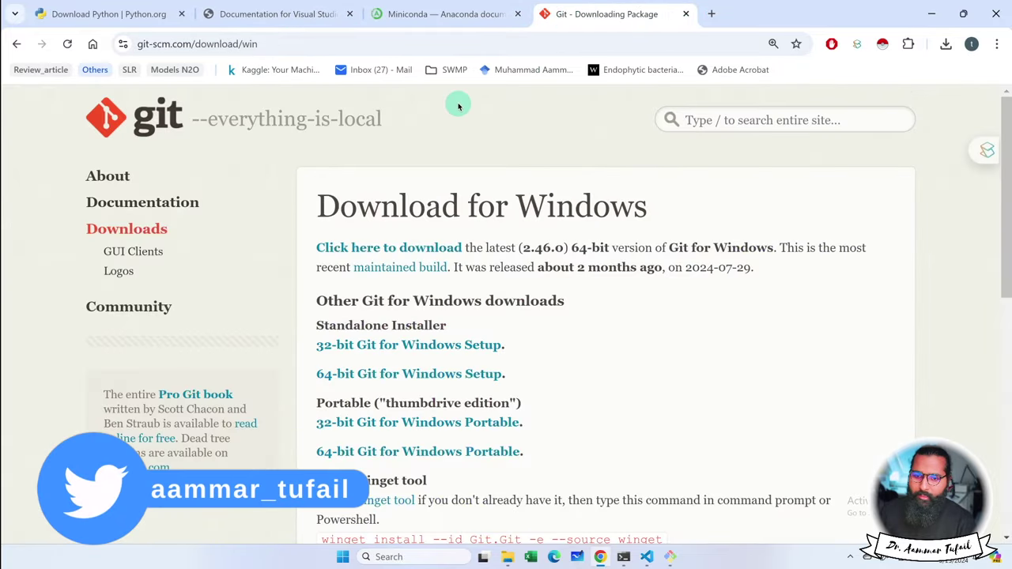